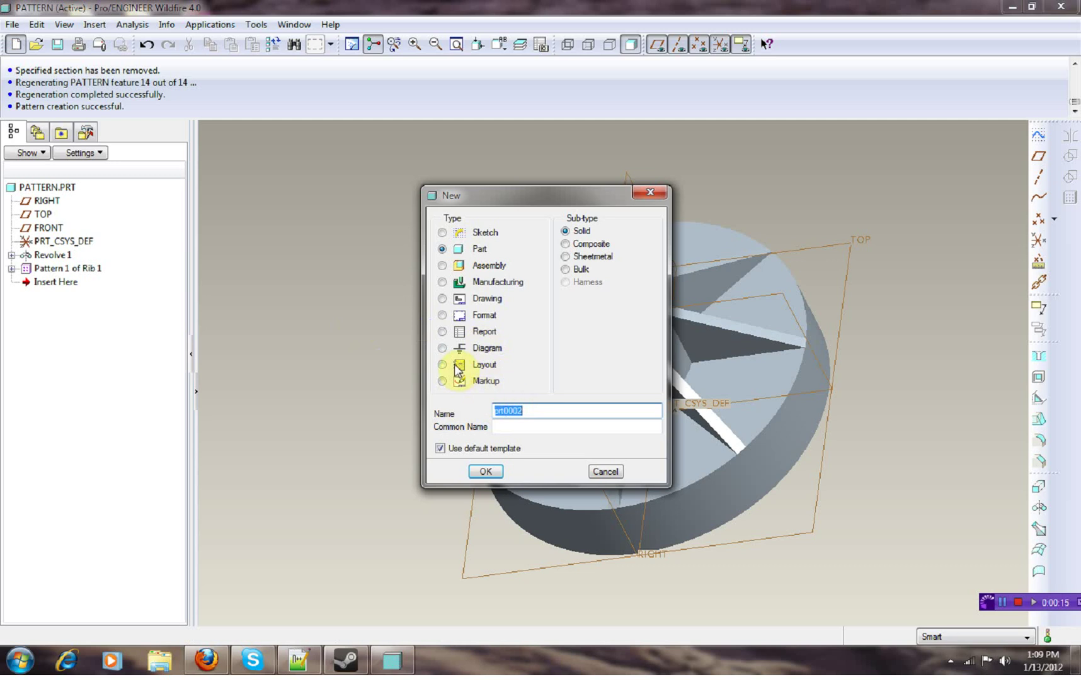
- Create a new solid part named rib2 with the default template and maximize its window
text(rib2)
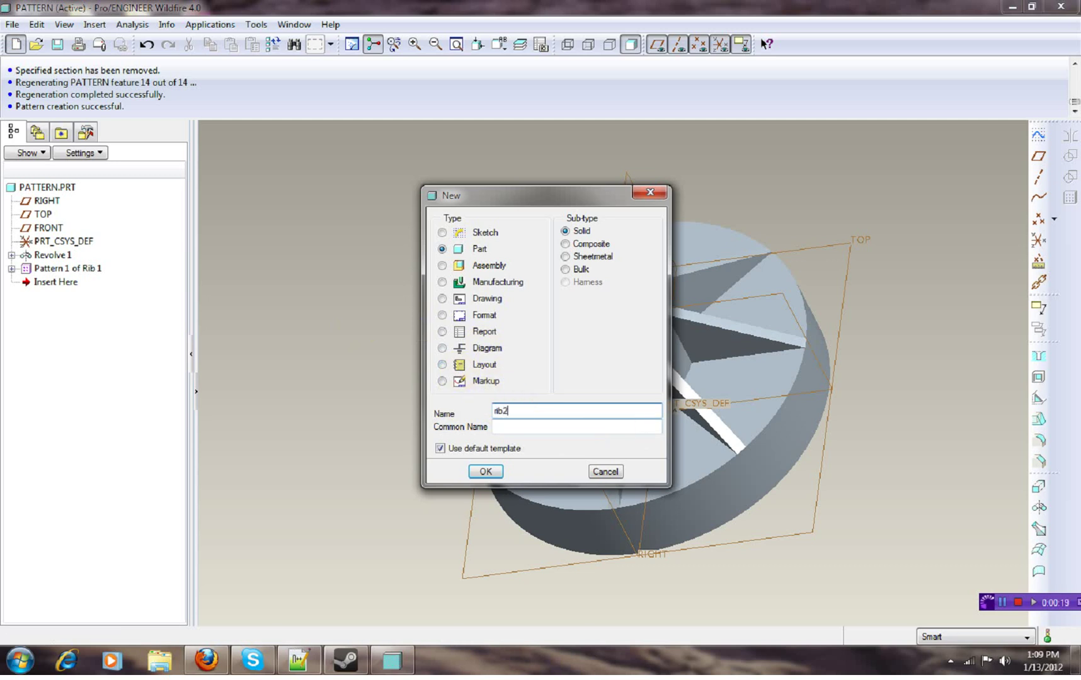
click(479, 470)
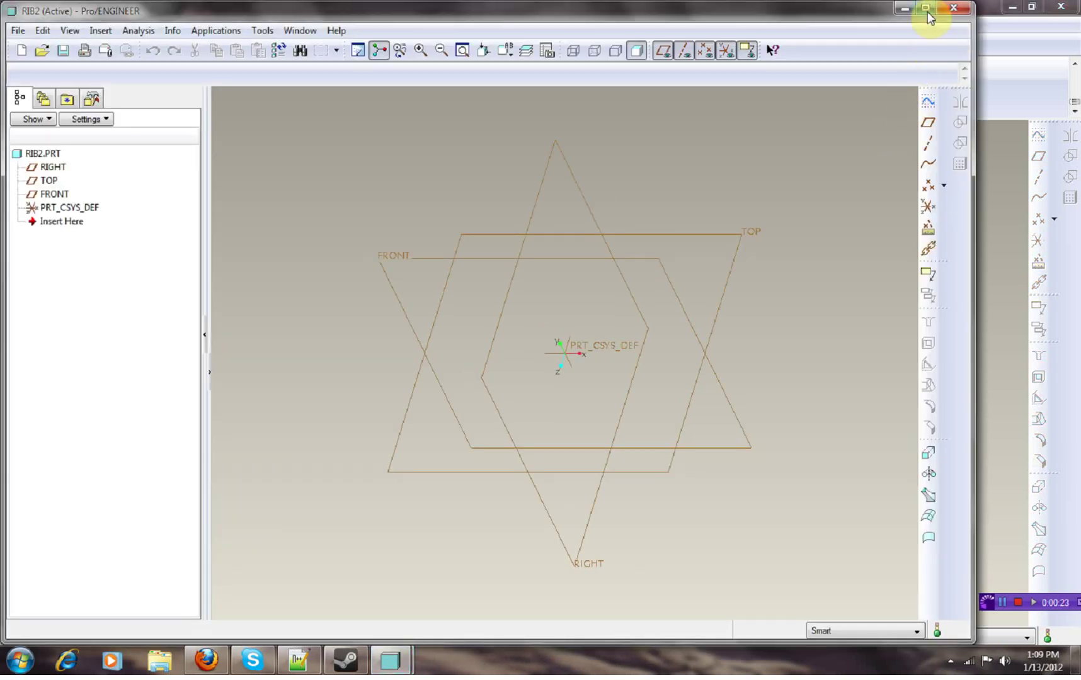
click(926, 9)
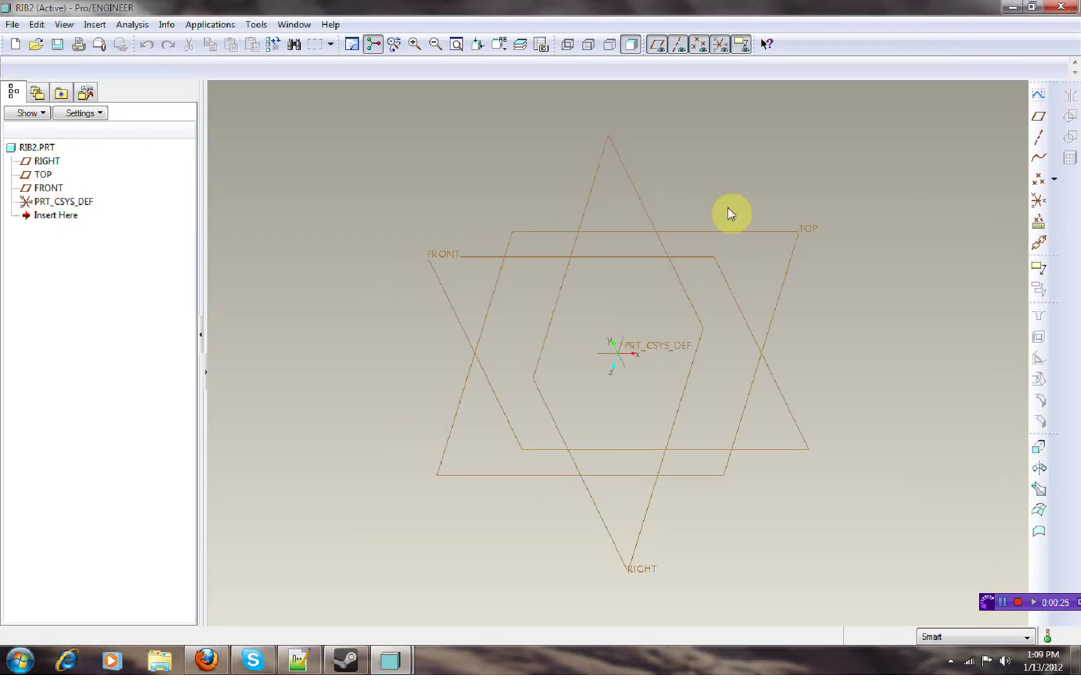
- Start a Revolve feature with an internal sketch on the FRONT plane, keeping the default orientation
click(1039, 470)
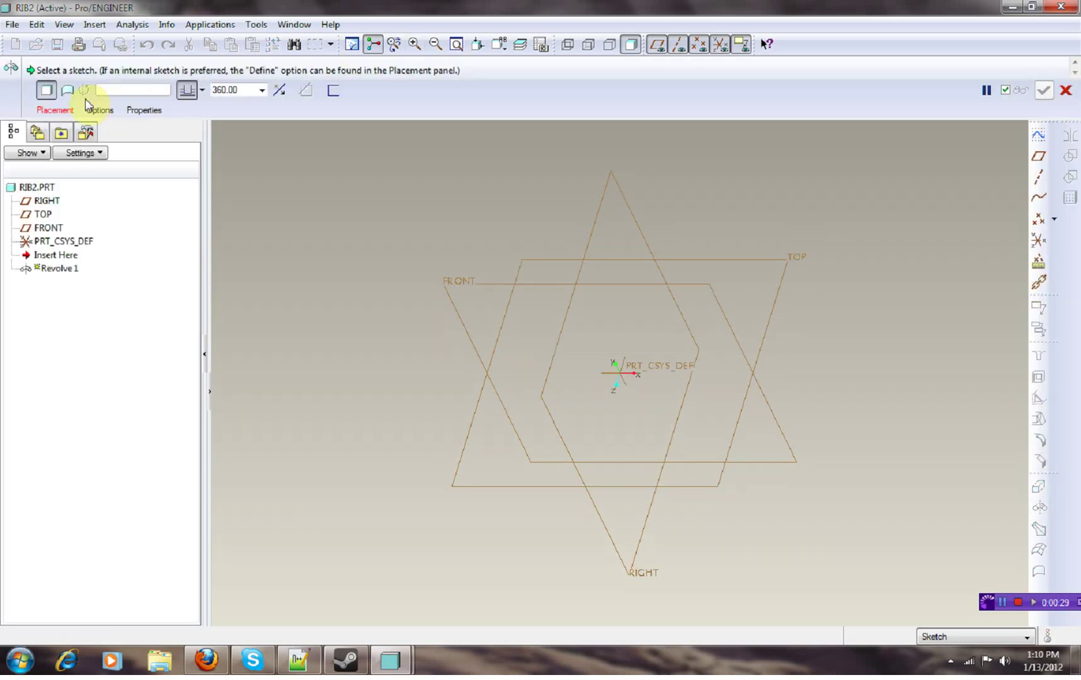
click(60, 111)
click(135, 149)
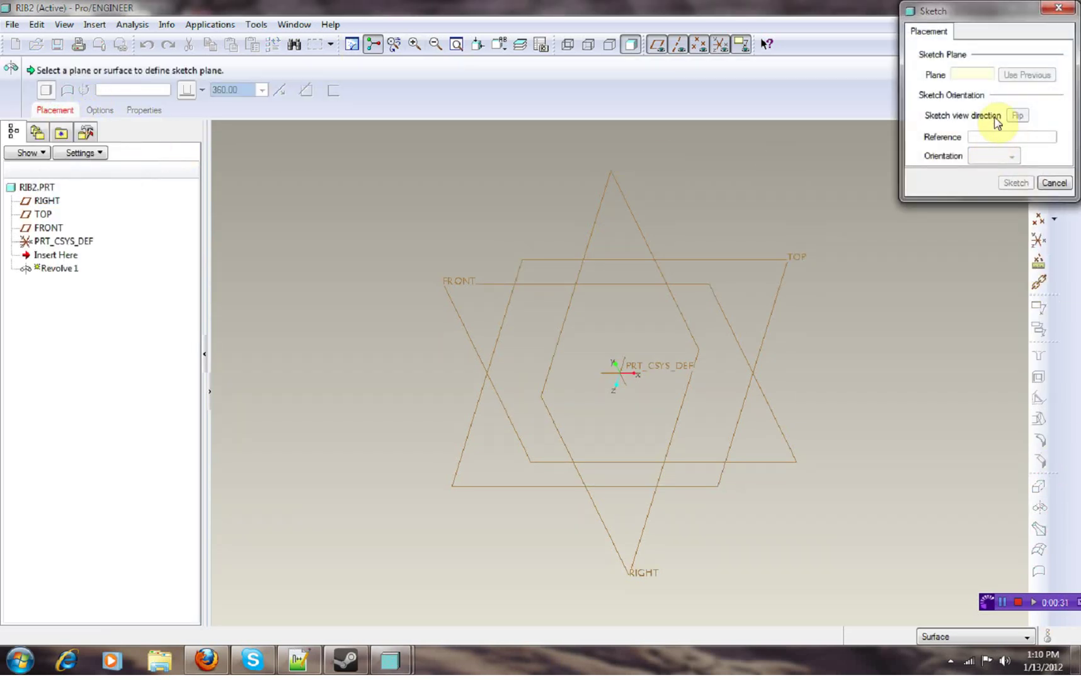
click(508, 285)
click(1018, 182)
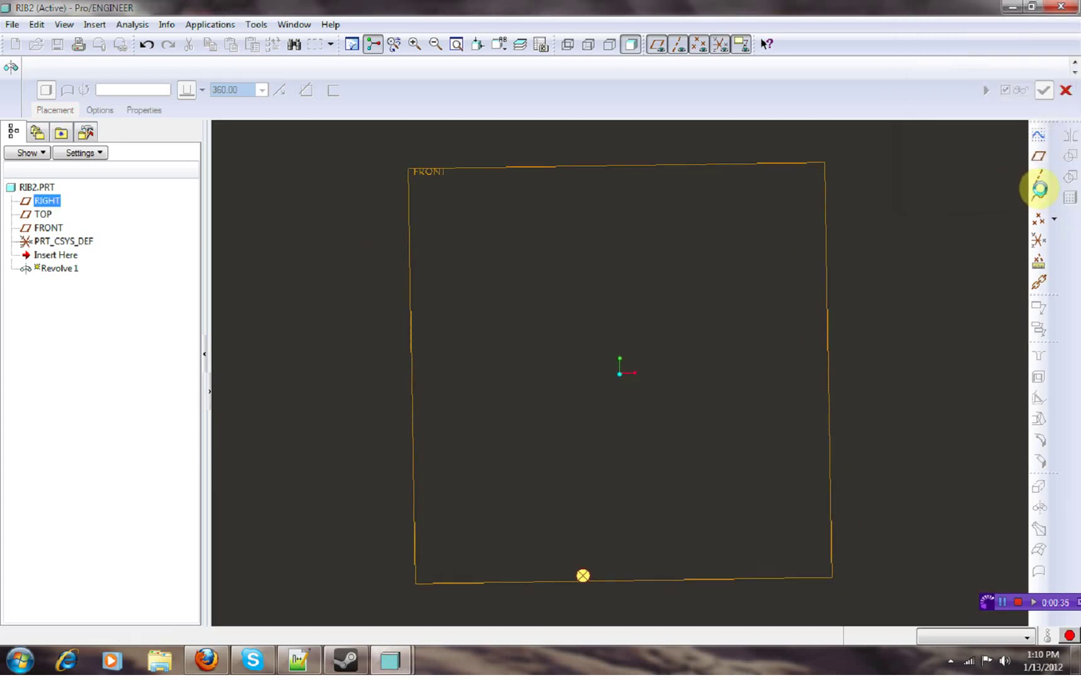
- Draw a vertical centerline through the origin of the sketch as the axis of revolution
click(1044, 156)
click(1010, 157)
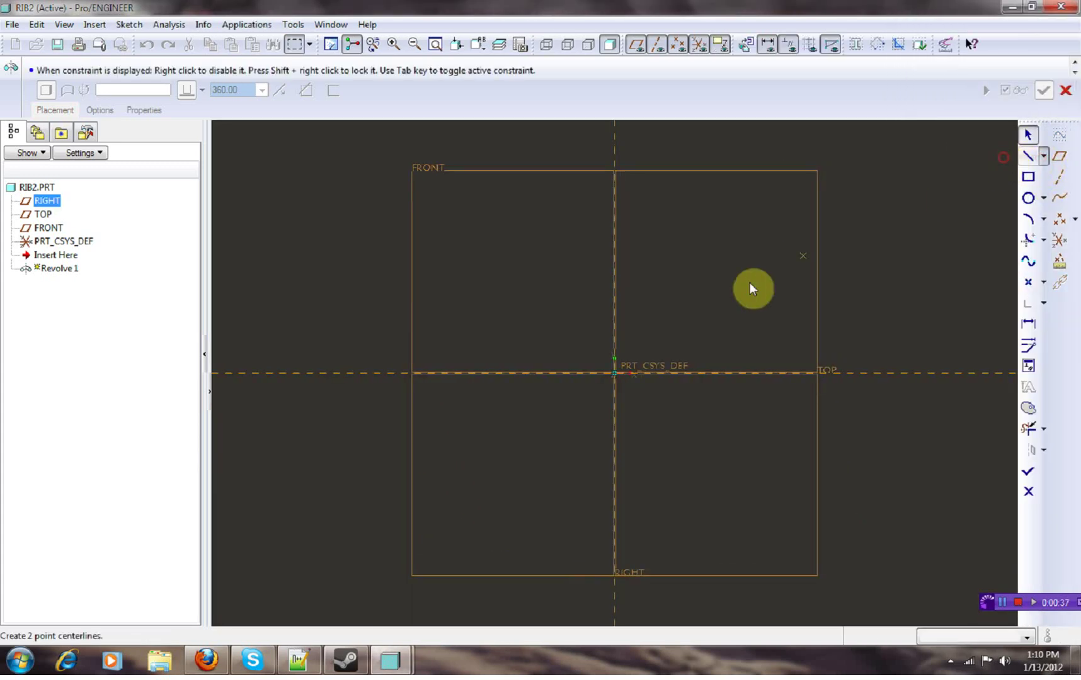
click(615, 376)
click(617, 397)
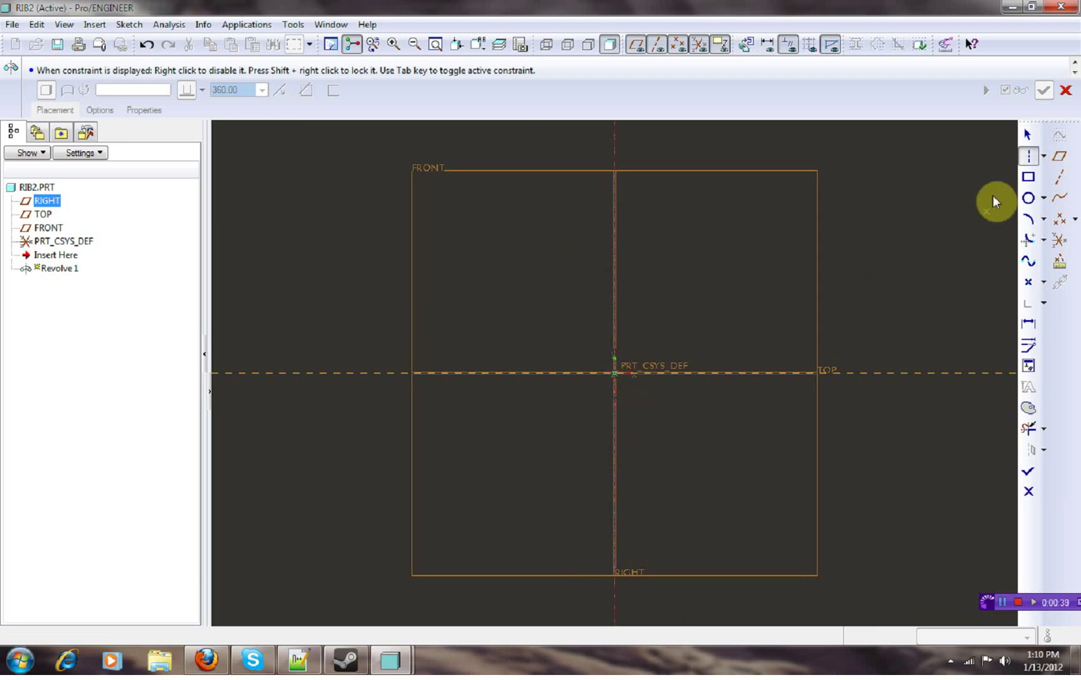
- Sketch a closed L-shaped stepped profile with lines on one side of the centerline, its base lying on the TOP reference
click(1044, 155)
click(960, 160)
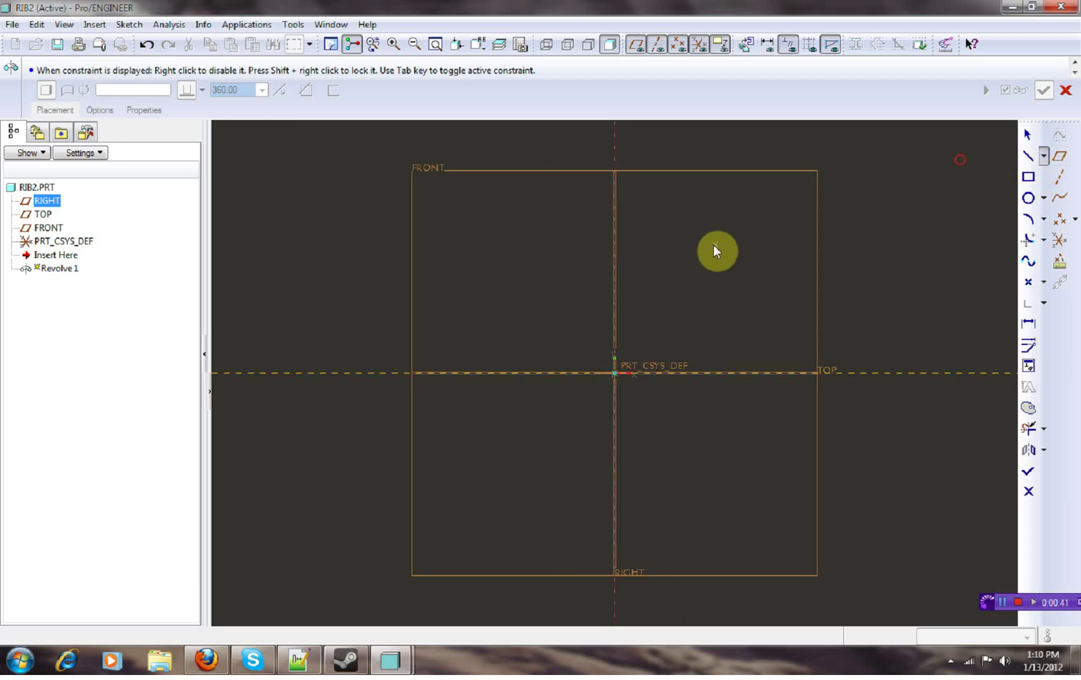
click(663, 275)
click(661, 322)
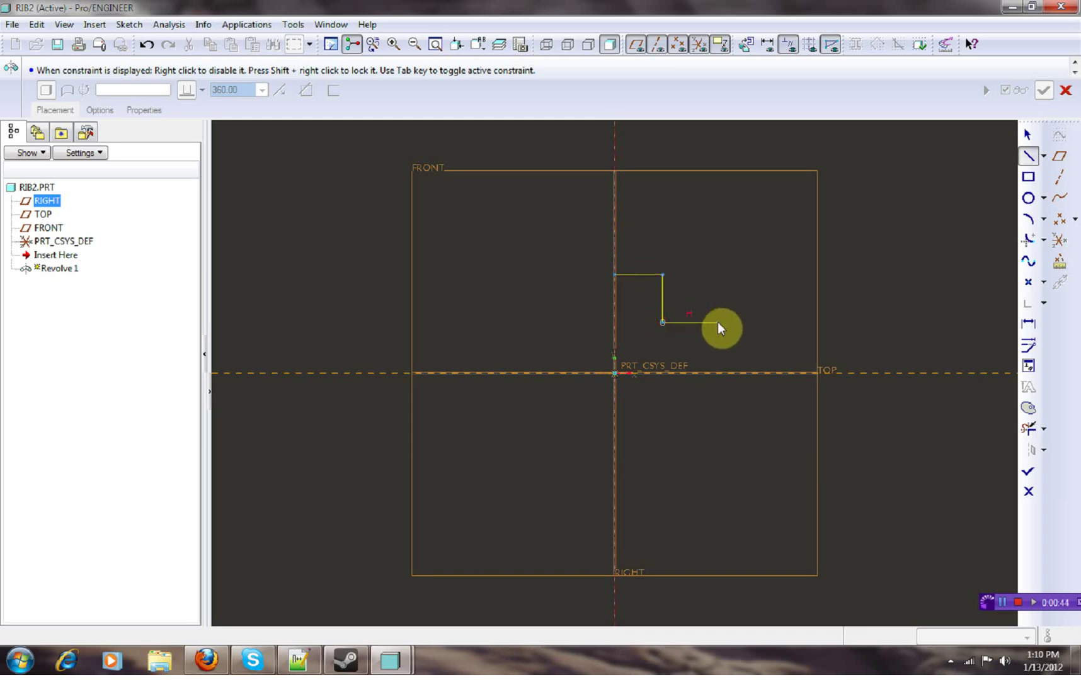
click(724, 323)
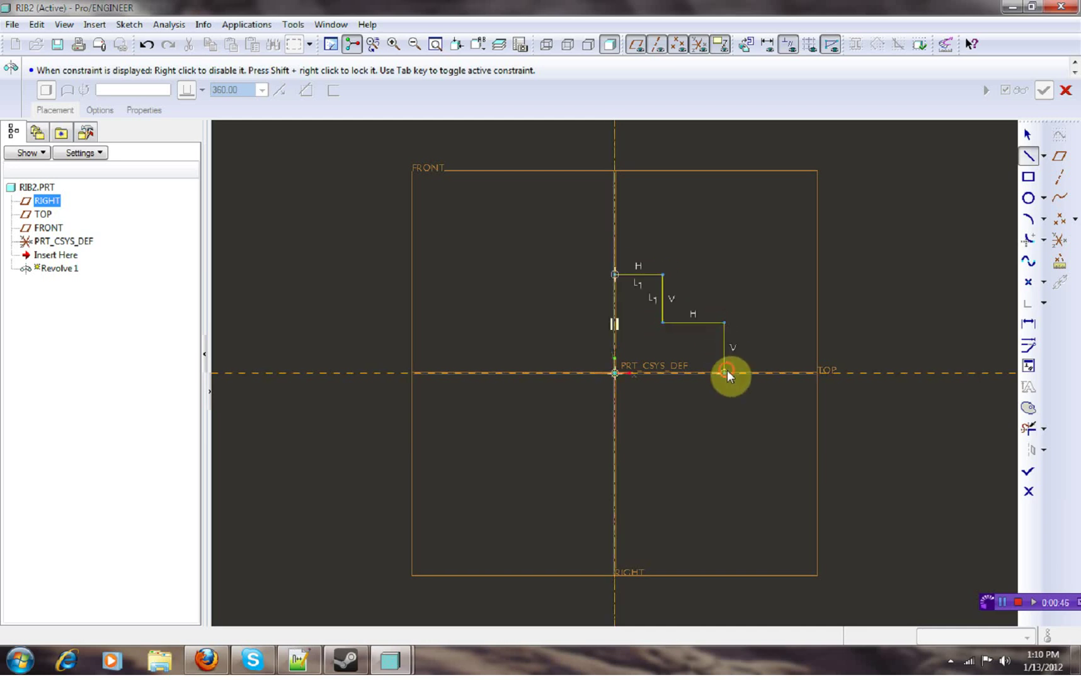
click(725, 373)
click(614, 373)
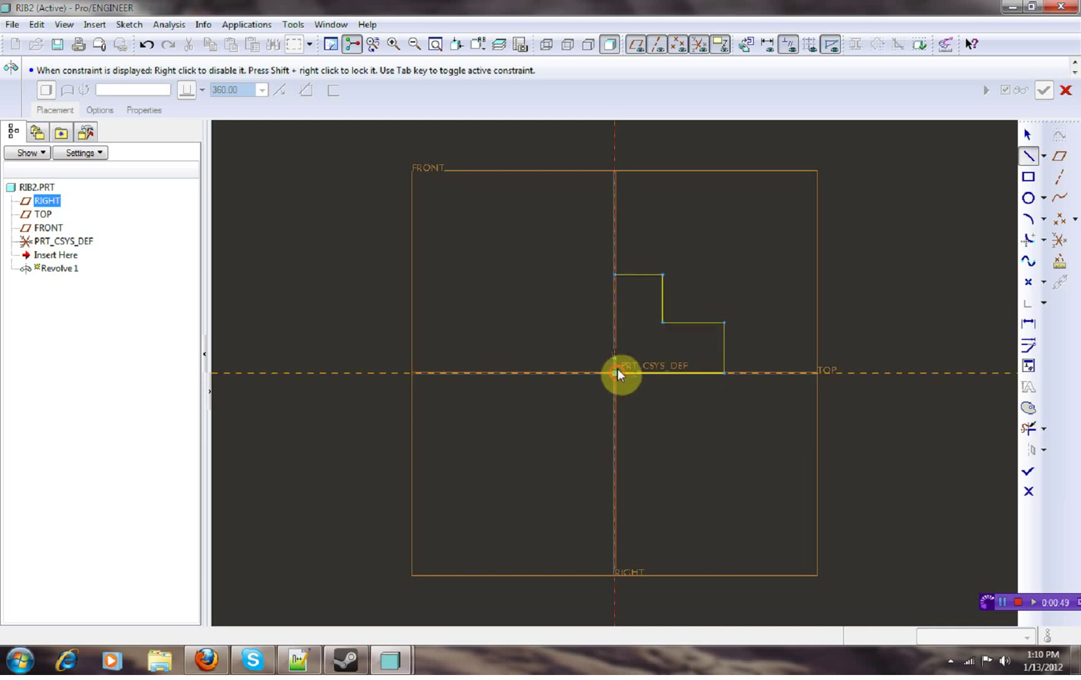
click(614, 275)
middle_click(579, 243)
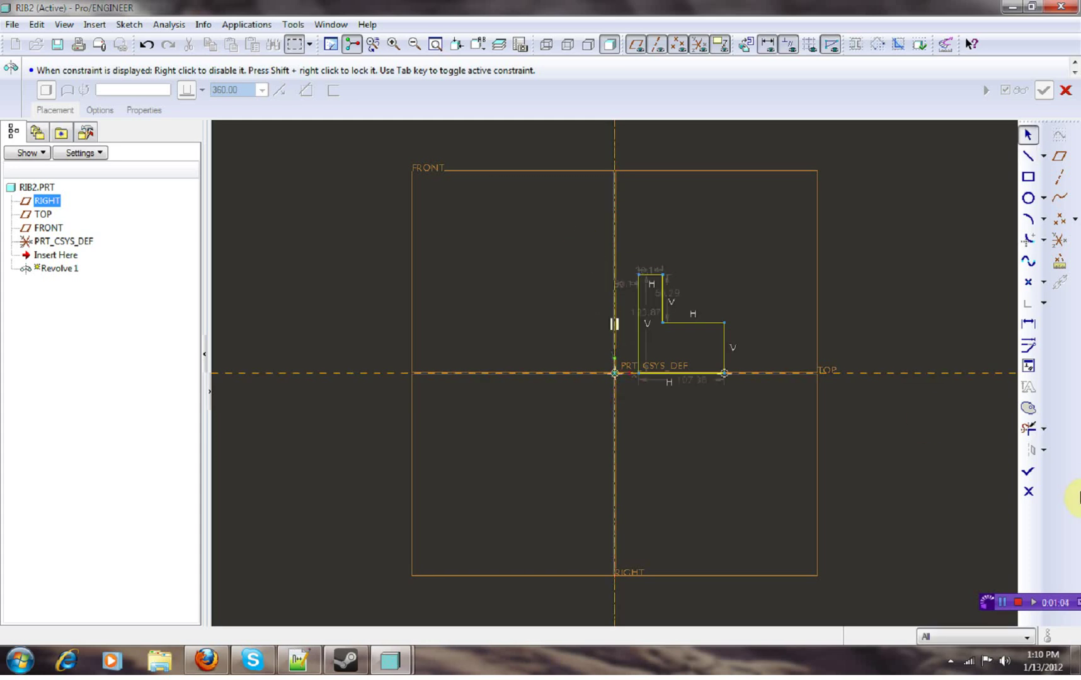
- Finish the sketch and revolve the stepped profile 360° symmetrically about the sketch plane
click(1031, 474)
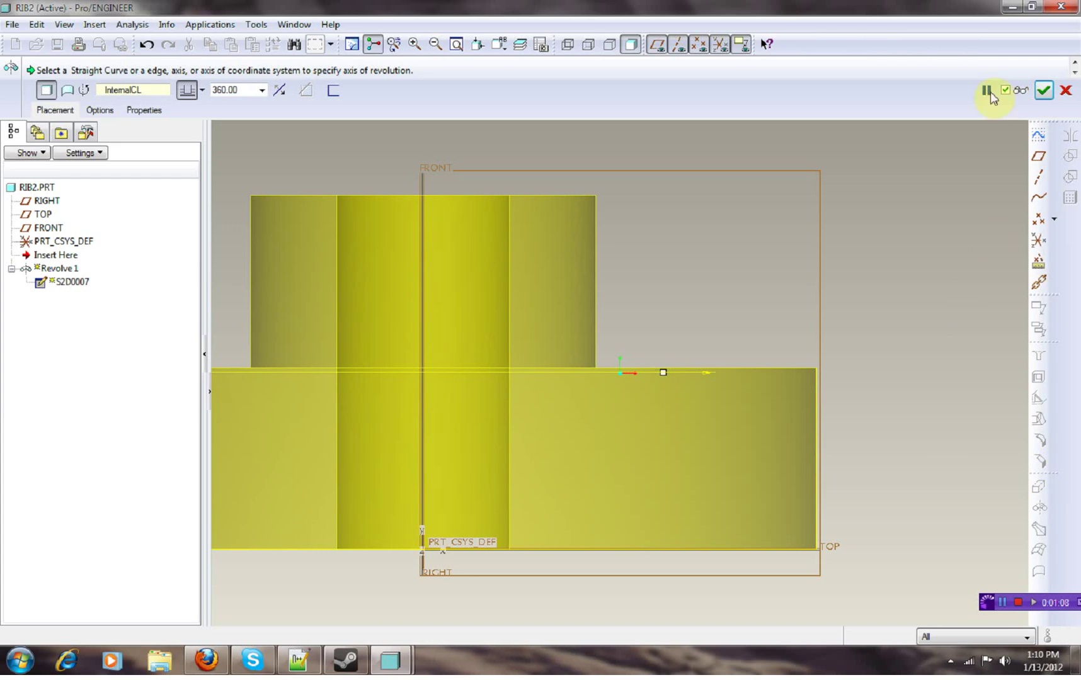
click(202, 90)
click(187, 151)
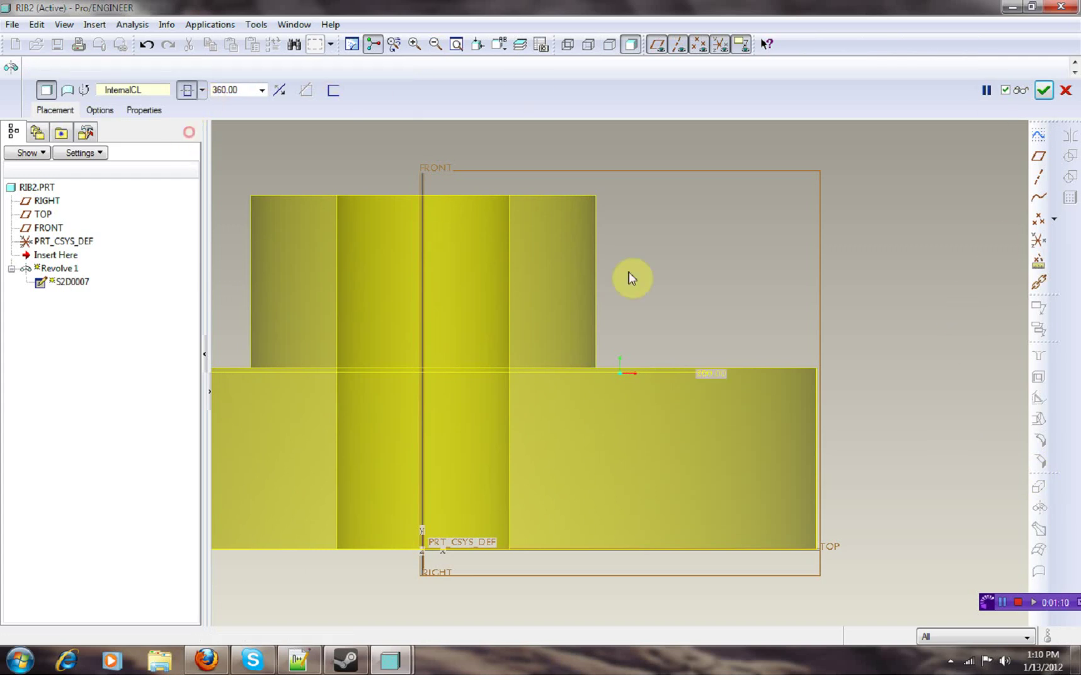
click(1043, 90)
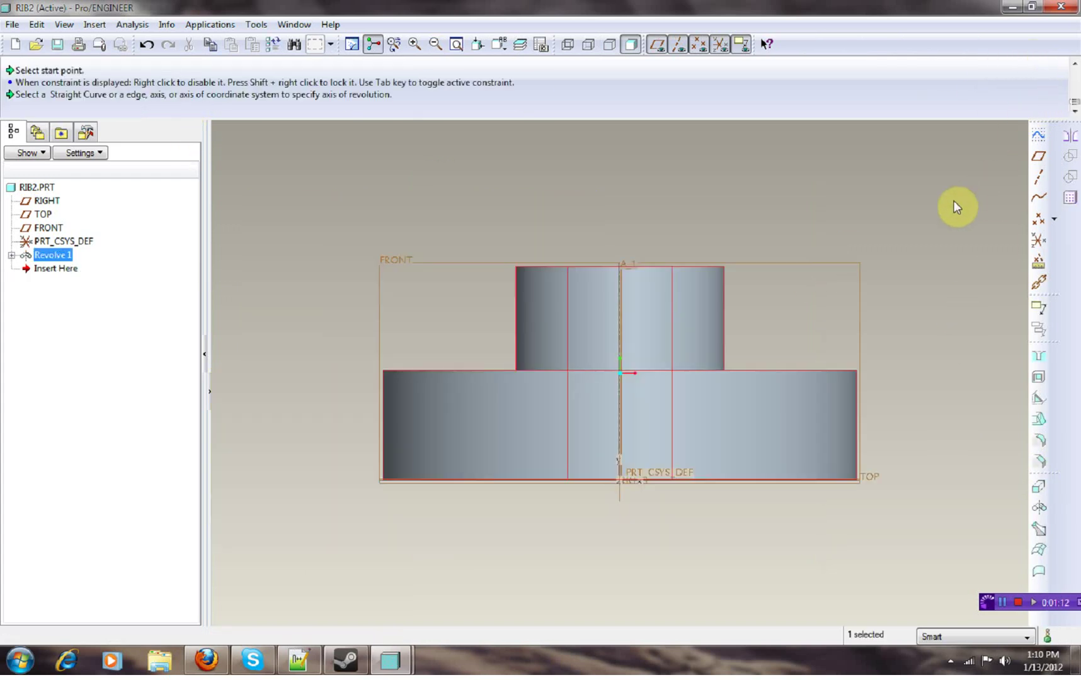
- Start a Rib feature with an internal sketch on the FRONT plane, using RIGHT as the orientation reference
middle_drag(927, 208, 861, 238)
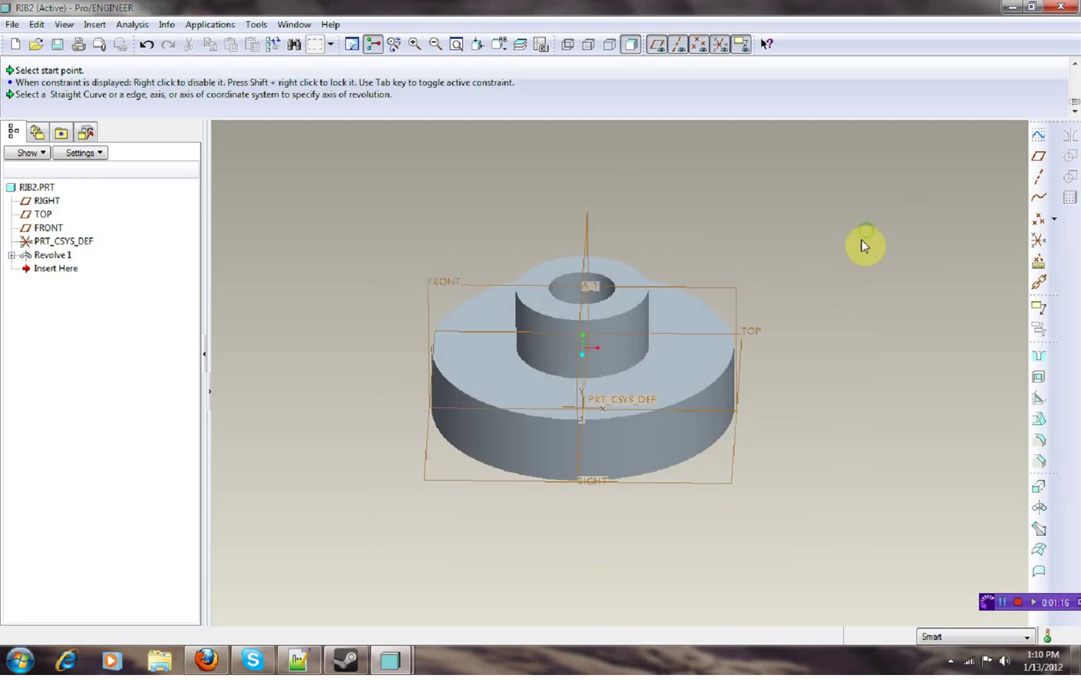
click(1040, 410)
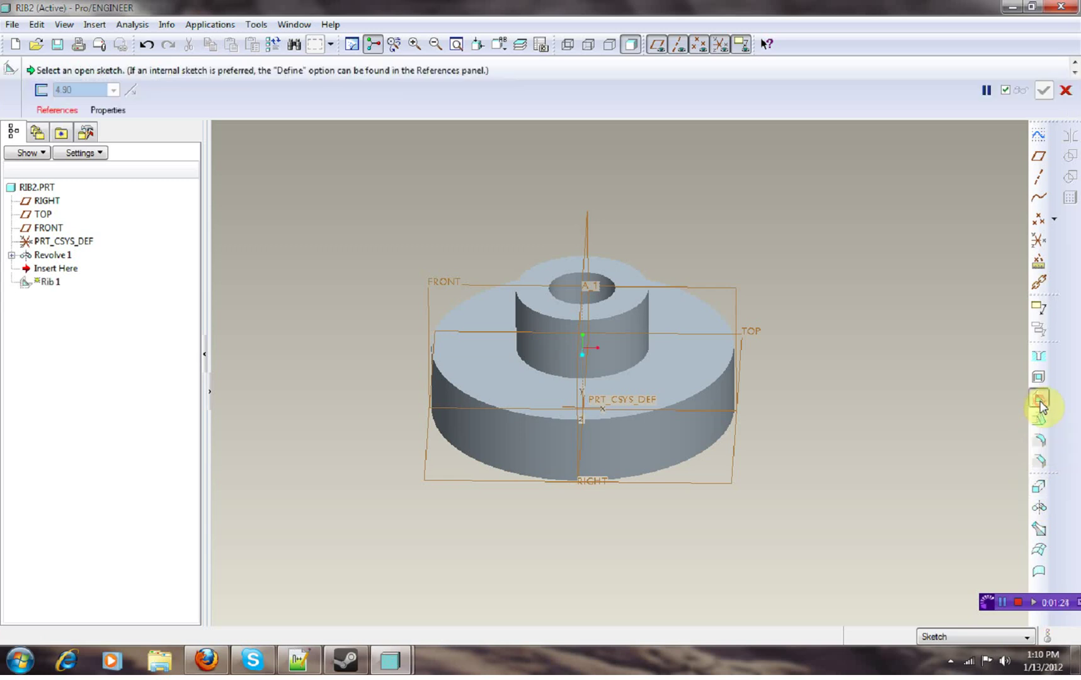
click(58, 112)
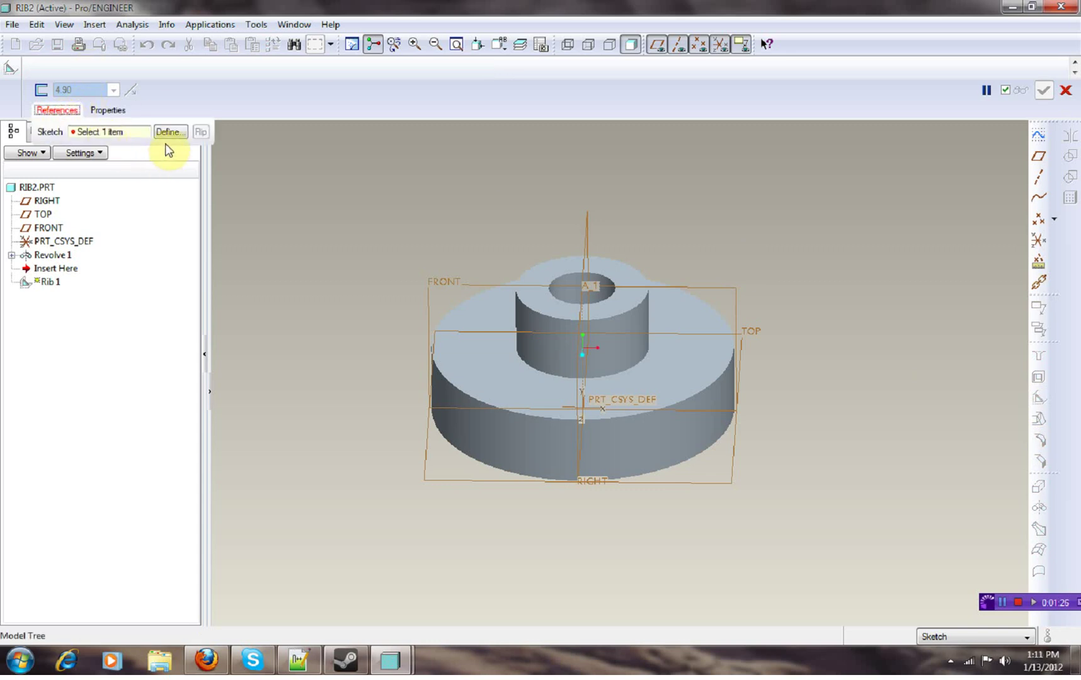
click(166, 131)
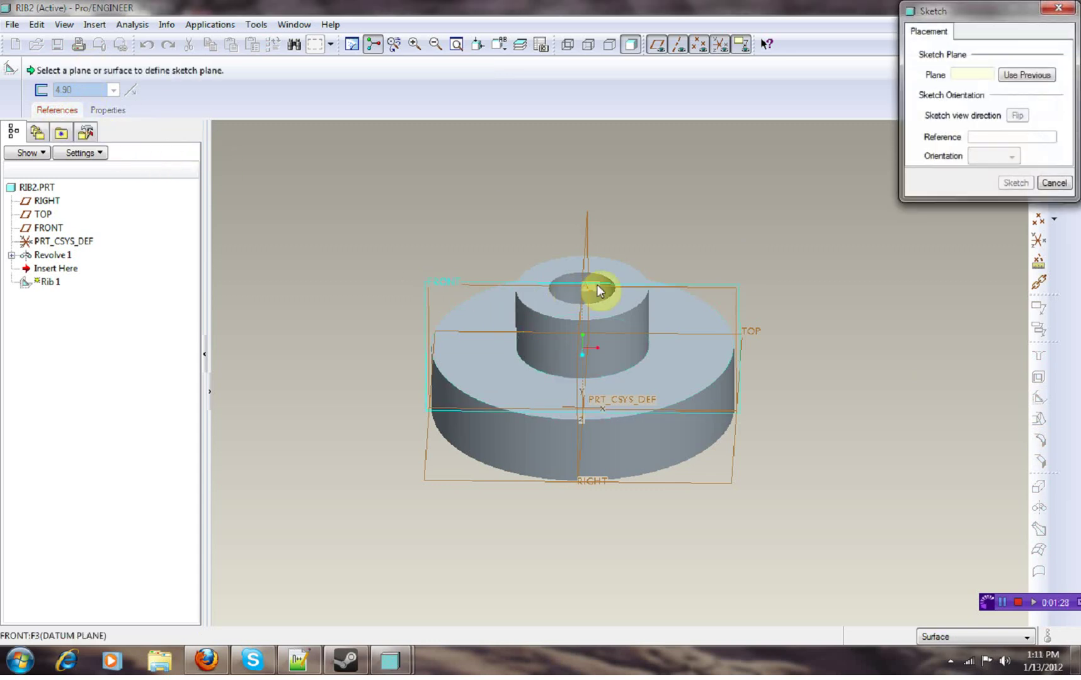
click(641, 283)
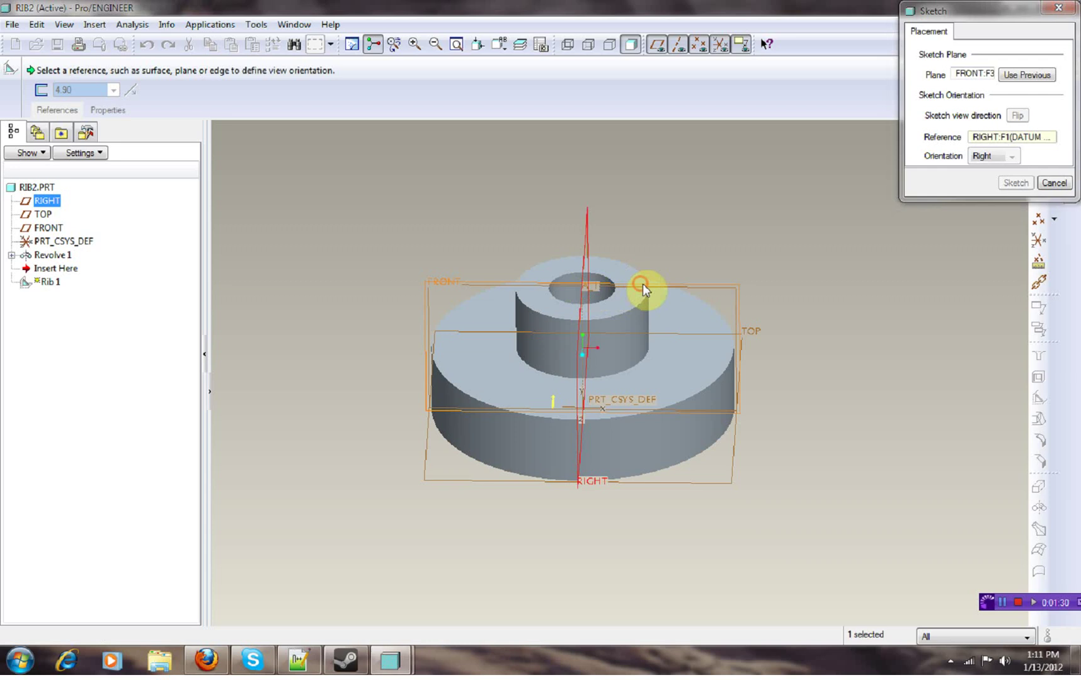
click(1016, 183)
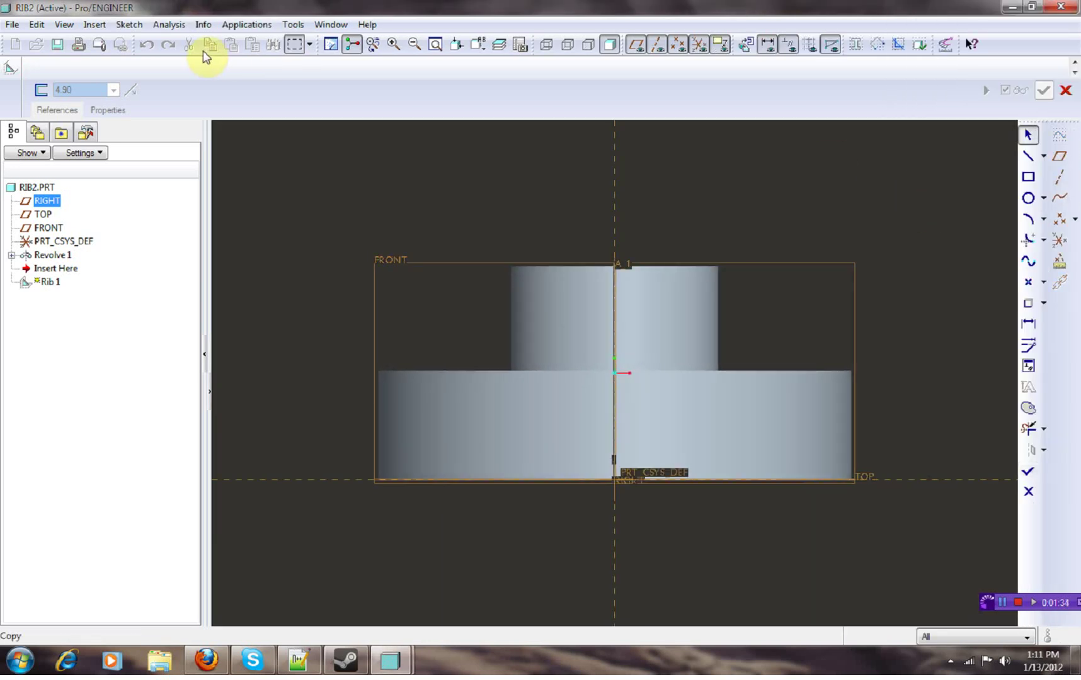
- Add the hub's outer side, the base's upper face and the base's outer side as sketch references
click(139, 28)
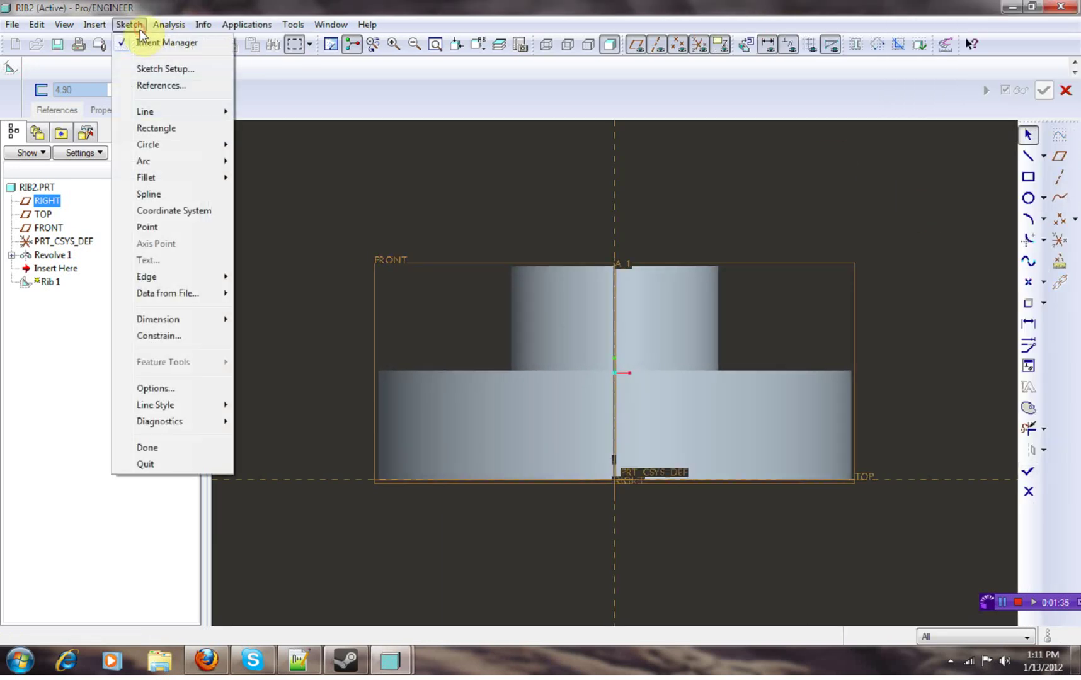
click(151, 87)
click(719, 337)
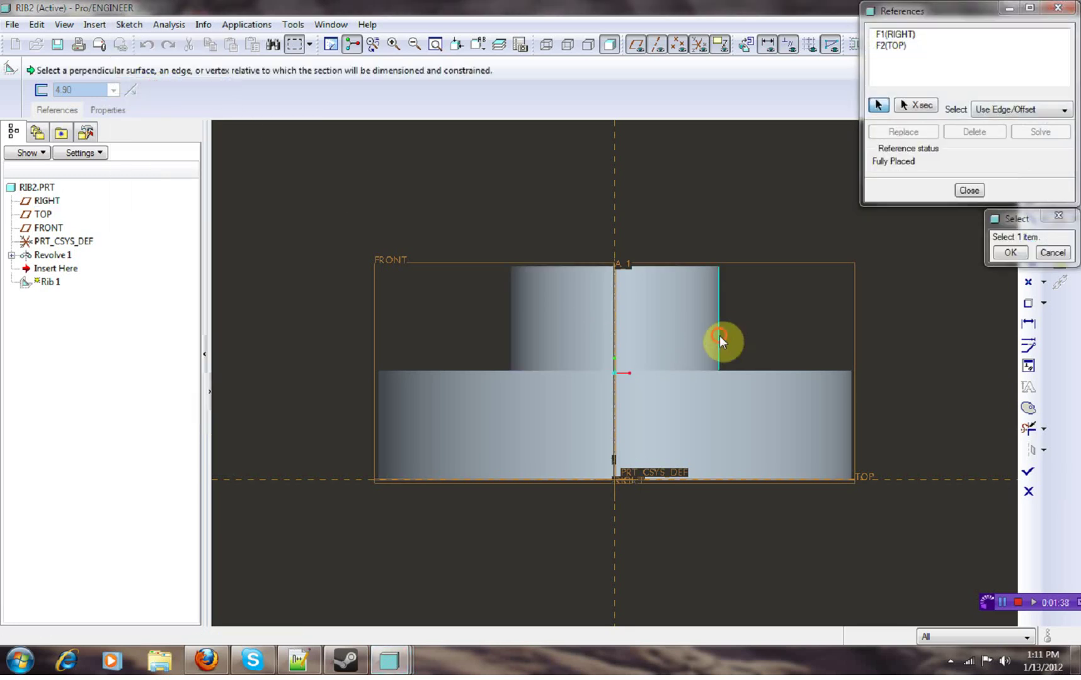
click(757, 371)
click(851, 403)
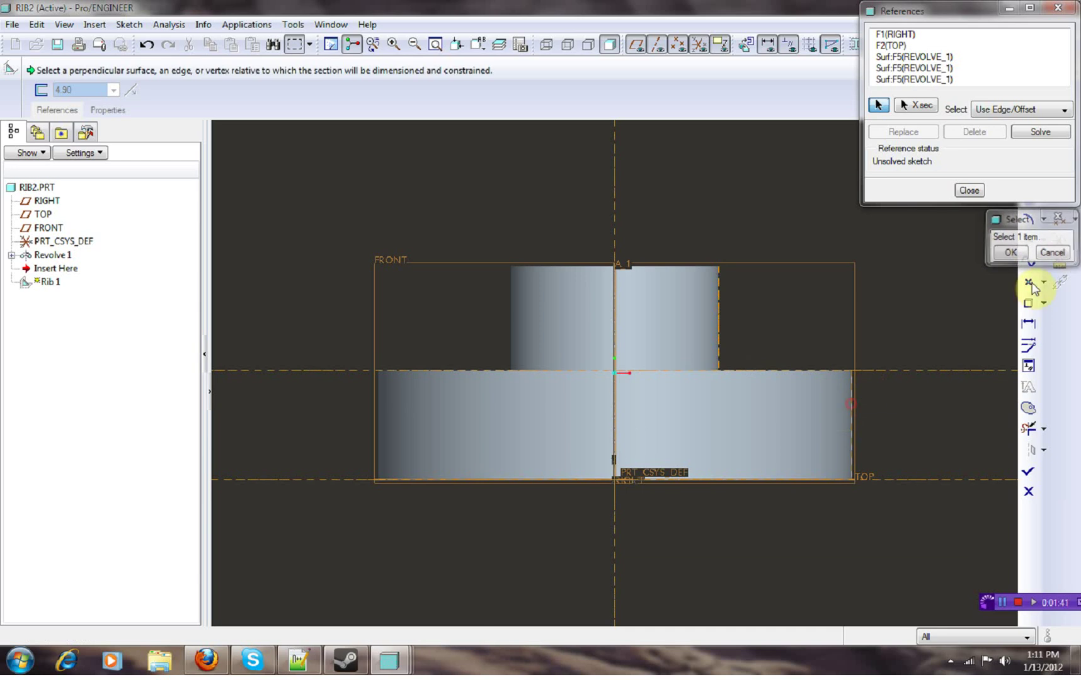
click(1011, 252)
click(1028, 131)
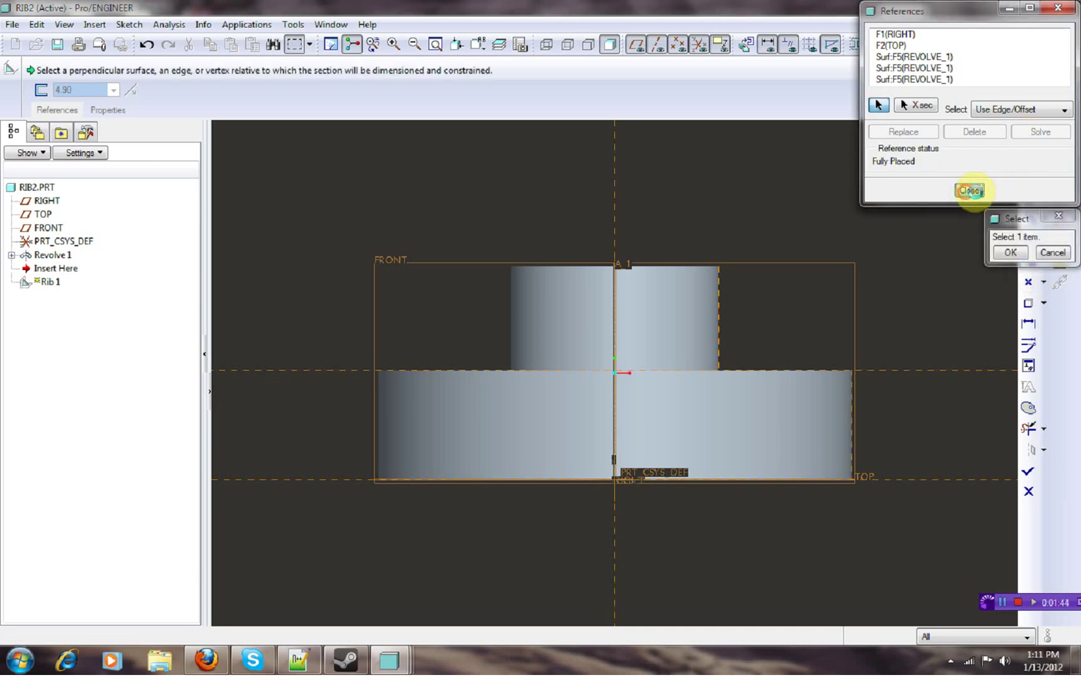
click(969, 190)
- Sketch a diagonal line from the hub's top outer corner to the base's upper outer corner and finish the rib sketch
click(1028, 155)
click(718, 271)
click(854, 373)
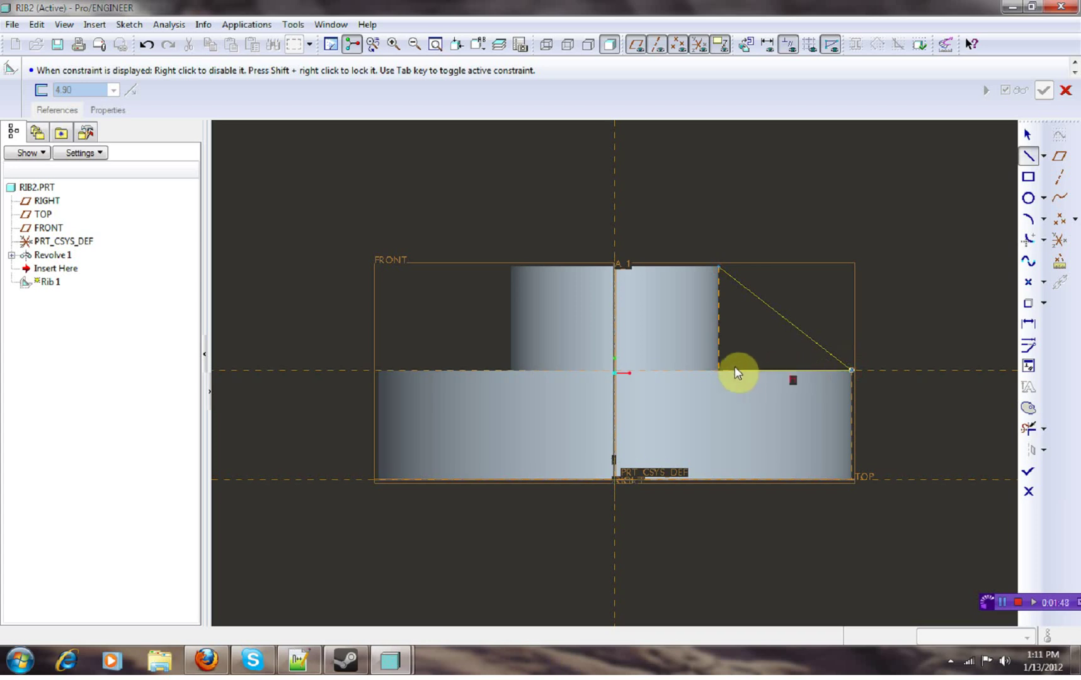
click(716, 385)
click(1028, 474)
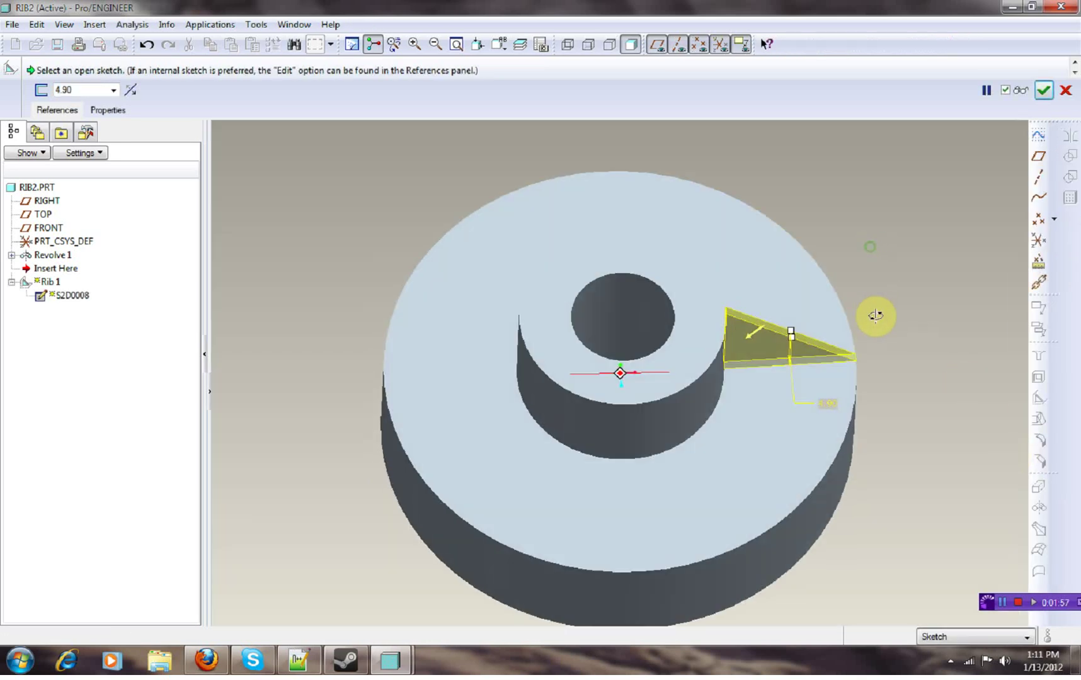
- Set the rib's thickness to 2 and preview the rib on the part before resuming the feature
double_click(91, 93)
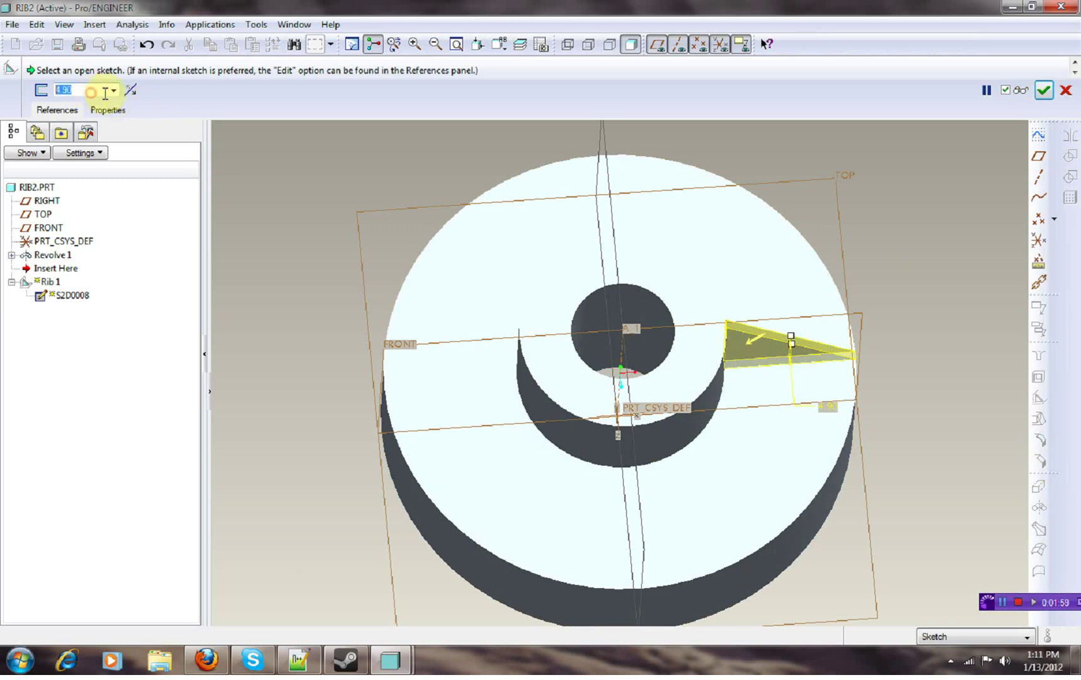
text(2)
key(Return)
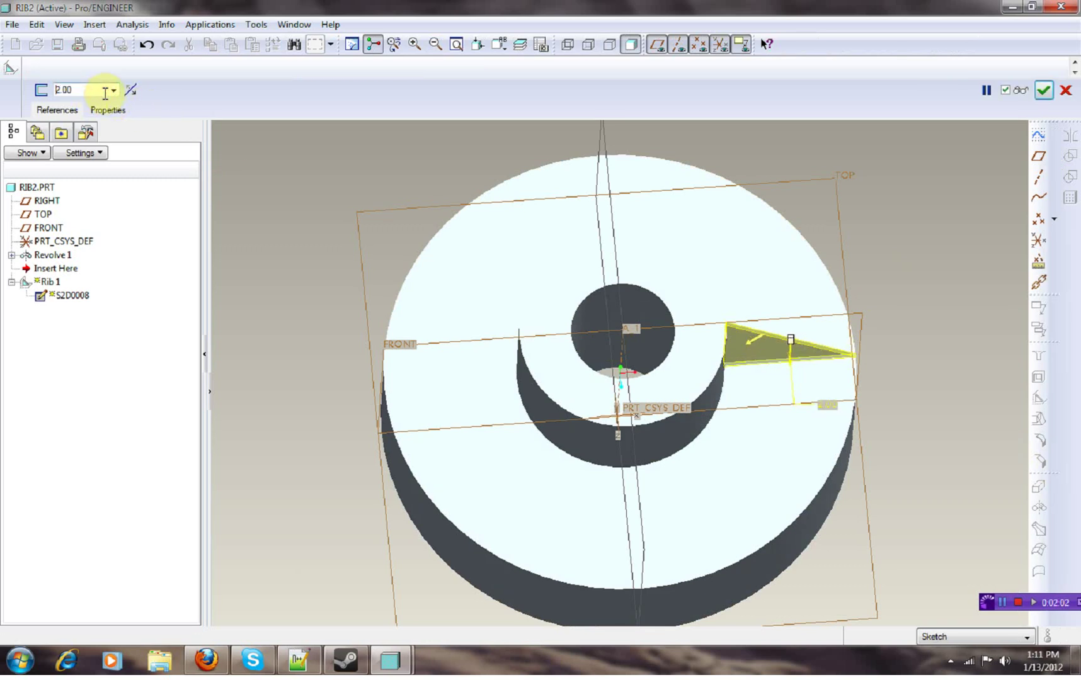
click(1021, 92)
middle_drag(985, 198, 957, 211)
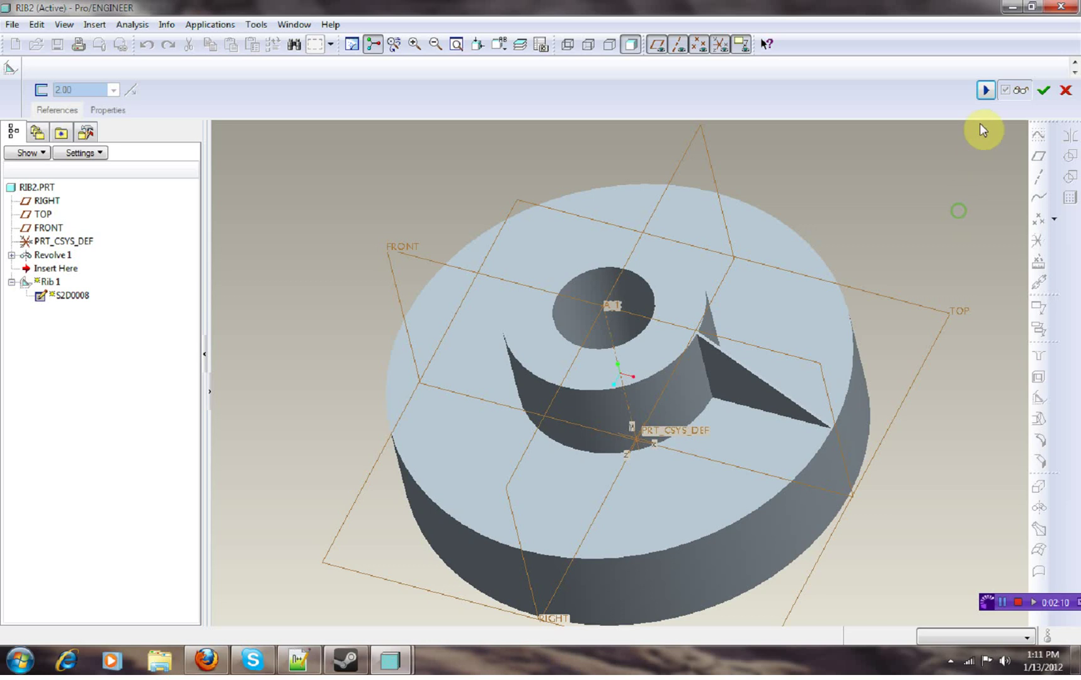
click(986, 91)
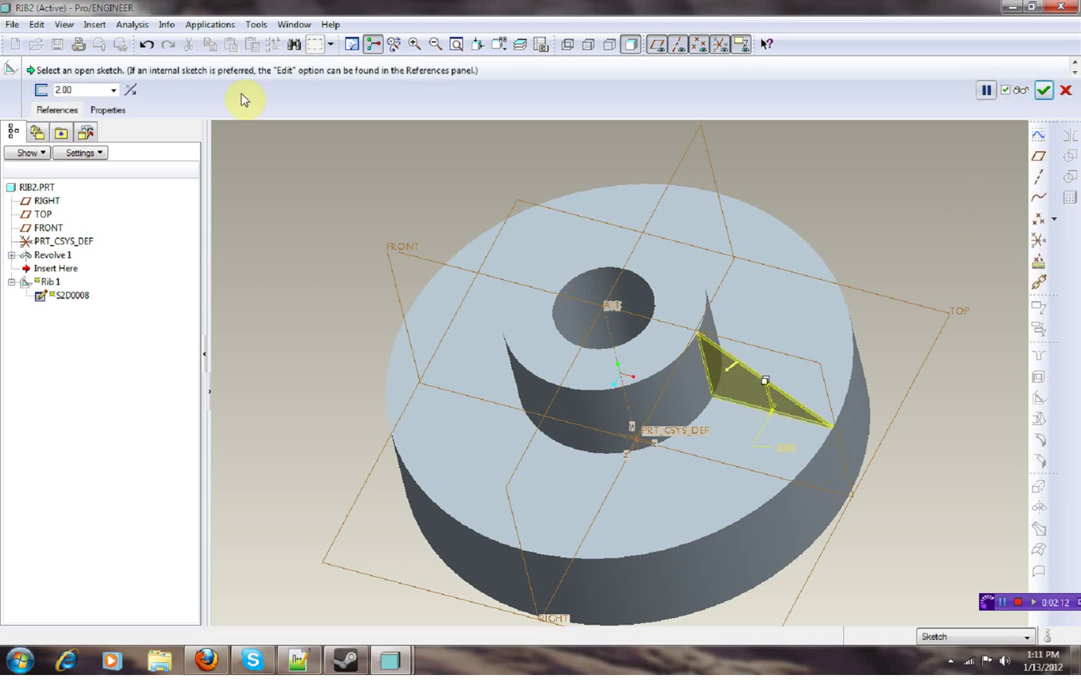
- Examine where the rib preview meets the hub's round side, using the TOP view with hidden lines shown in grey
click(500, 44)
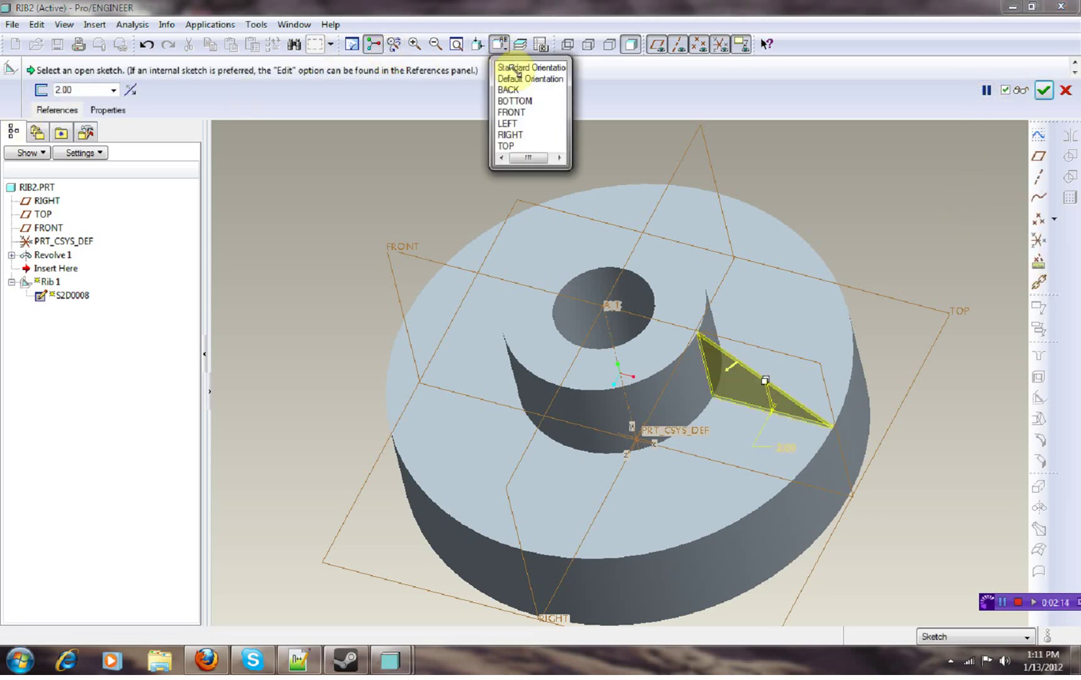
click(505, 147)
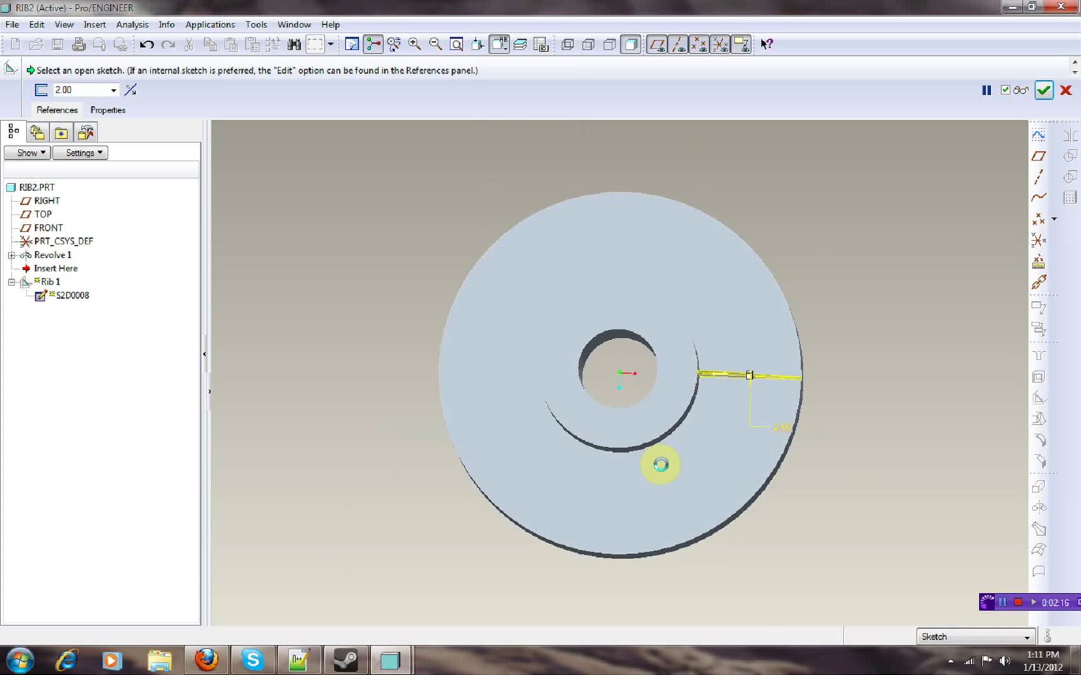
double_click(78, 88)
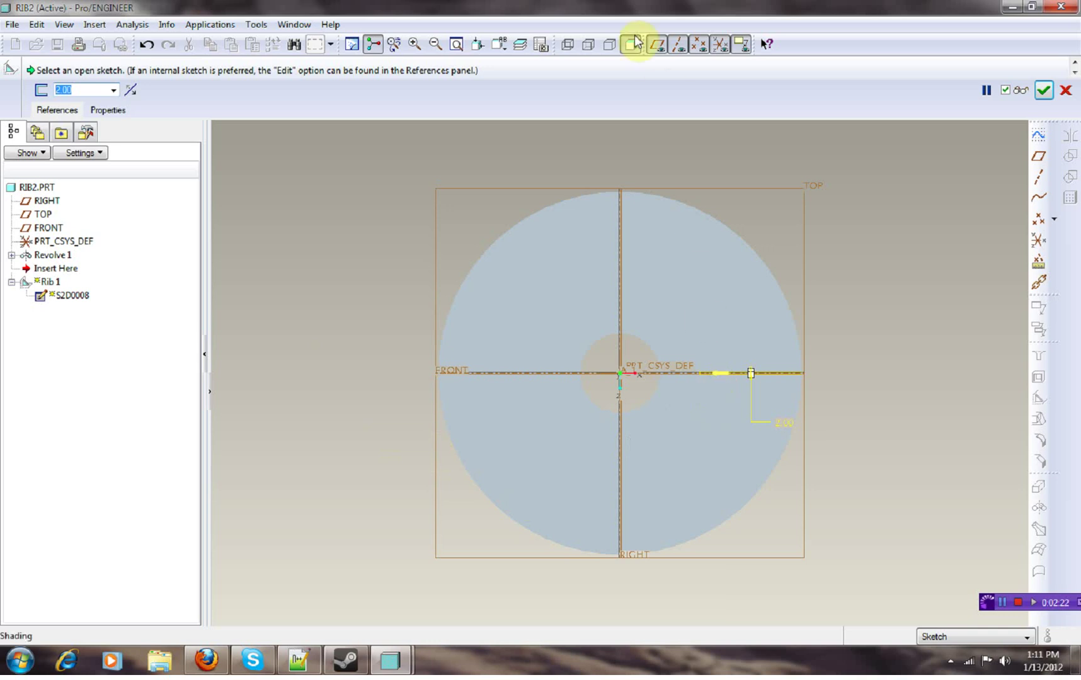
click(590, 44)
scroll(719, 381, down, 3)
scroll(681, 365, down, 1)
scroll(691, 382, down, 2)
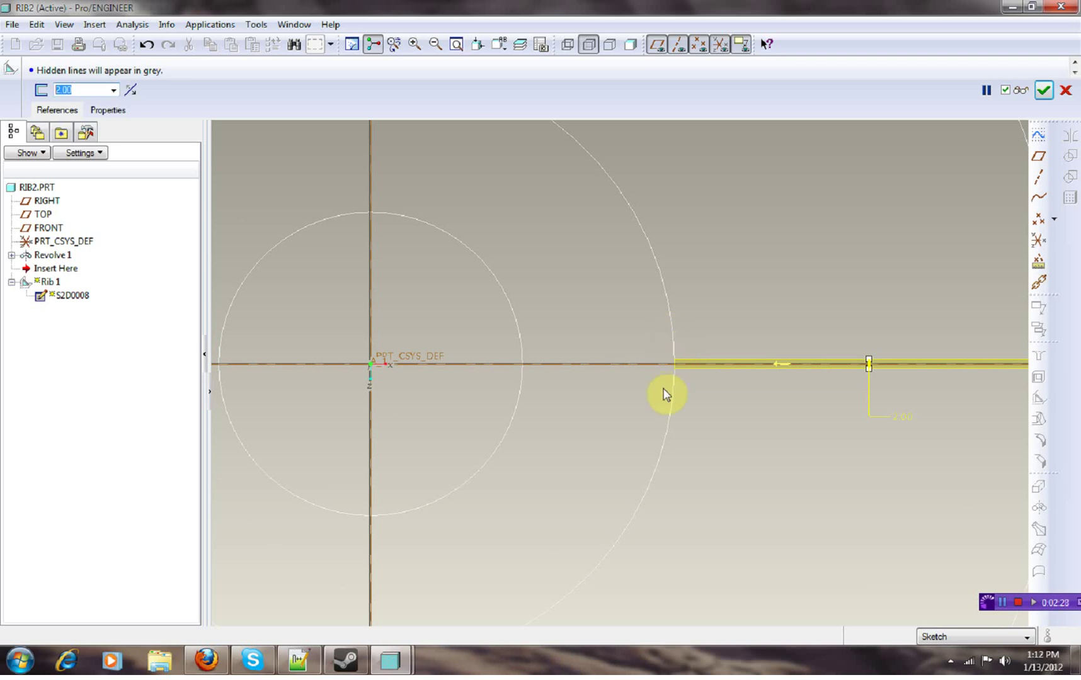
scroll(670, 383, up, 2)
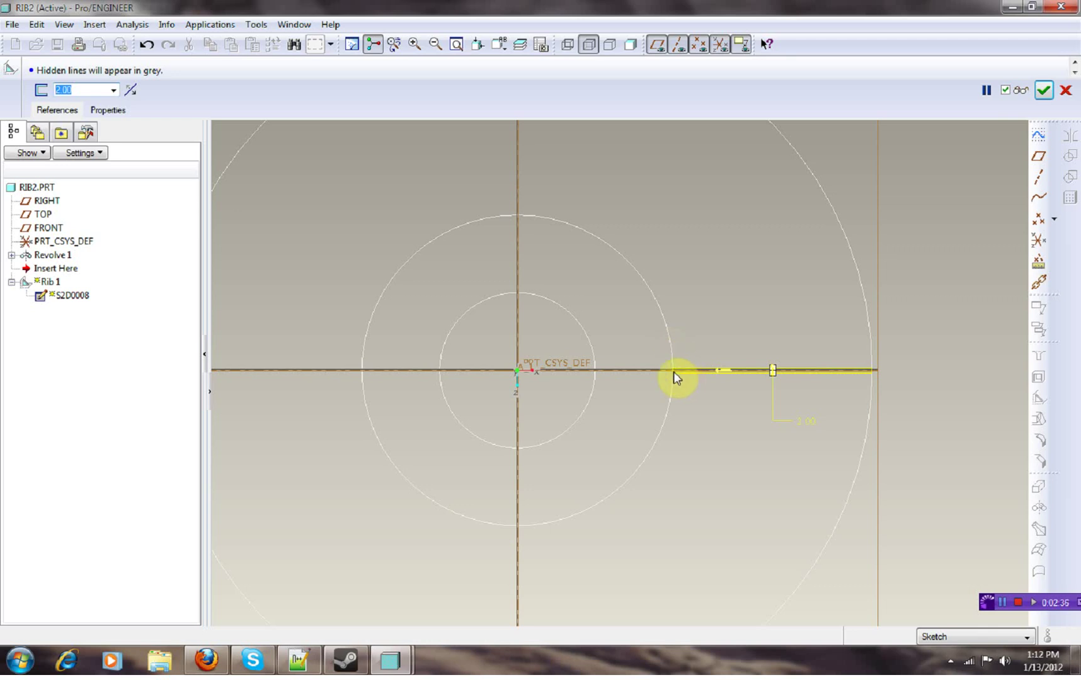
scroll(672, 371, down, 6)
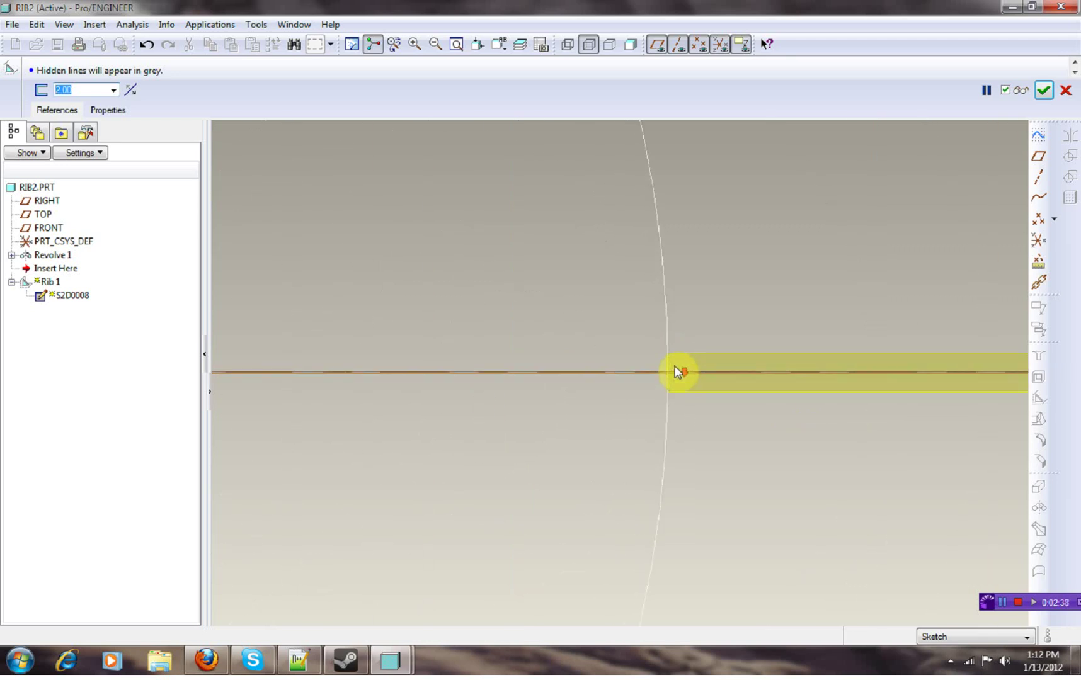
scroll(674, 368, down, 1)
scroll(666, 363, down, 2)
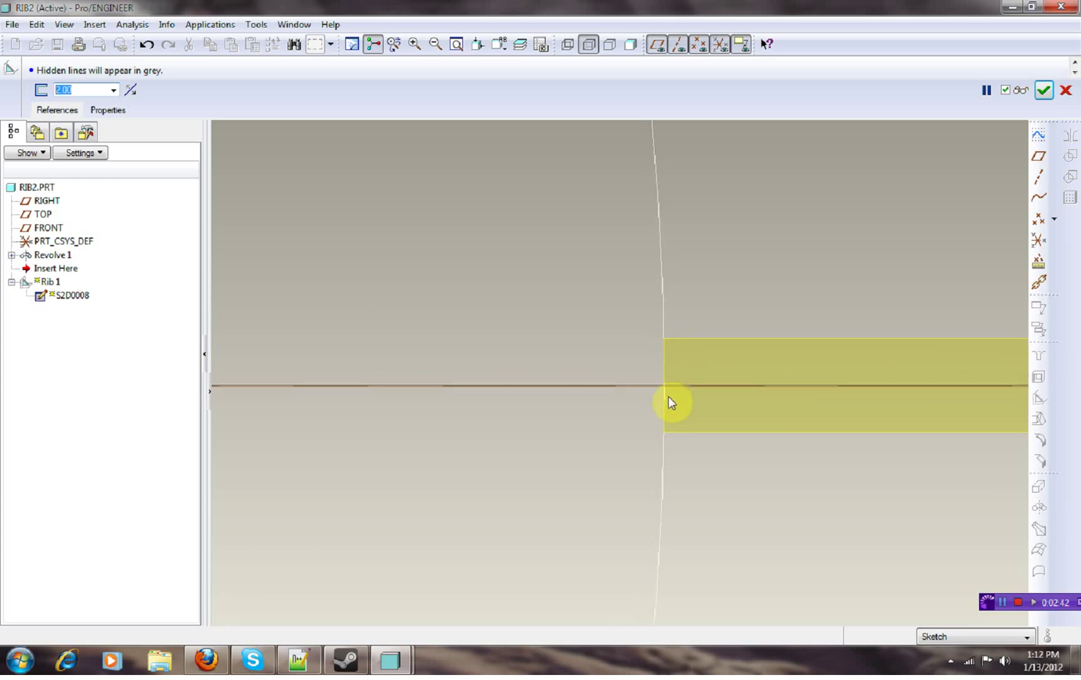
scroll(649, 345, up, 2)
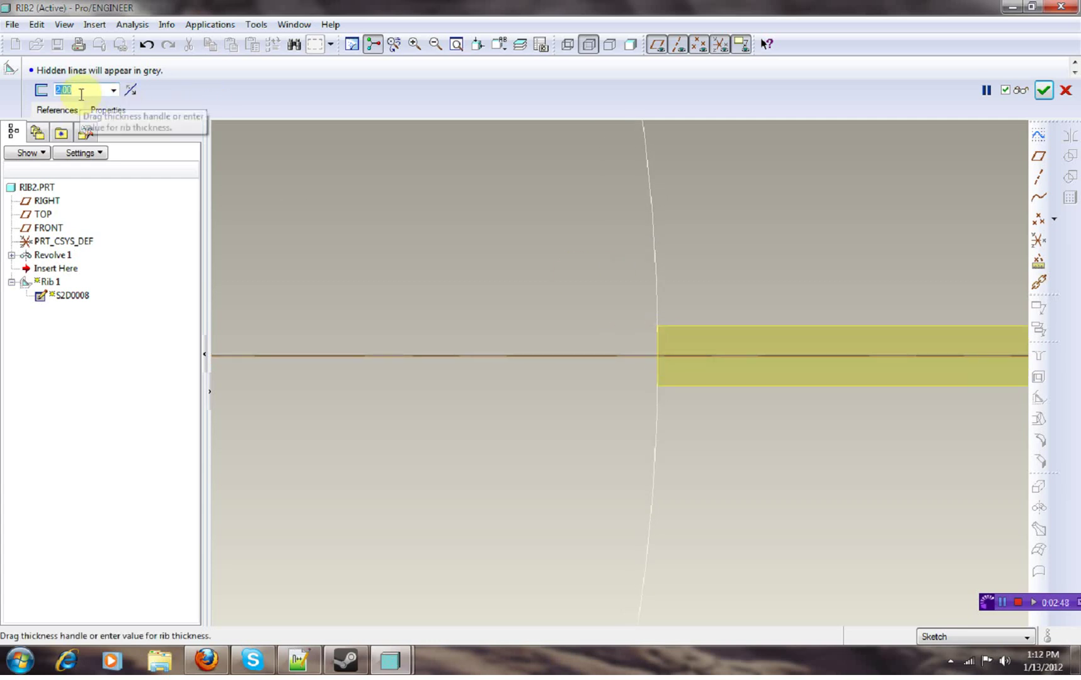
- Set the rib's thickness to 8 and check how the preview's ends meet the hub and the base's outer edge
text(8)
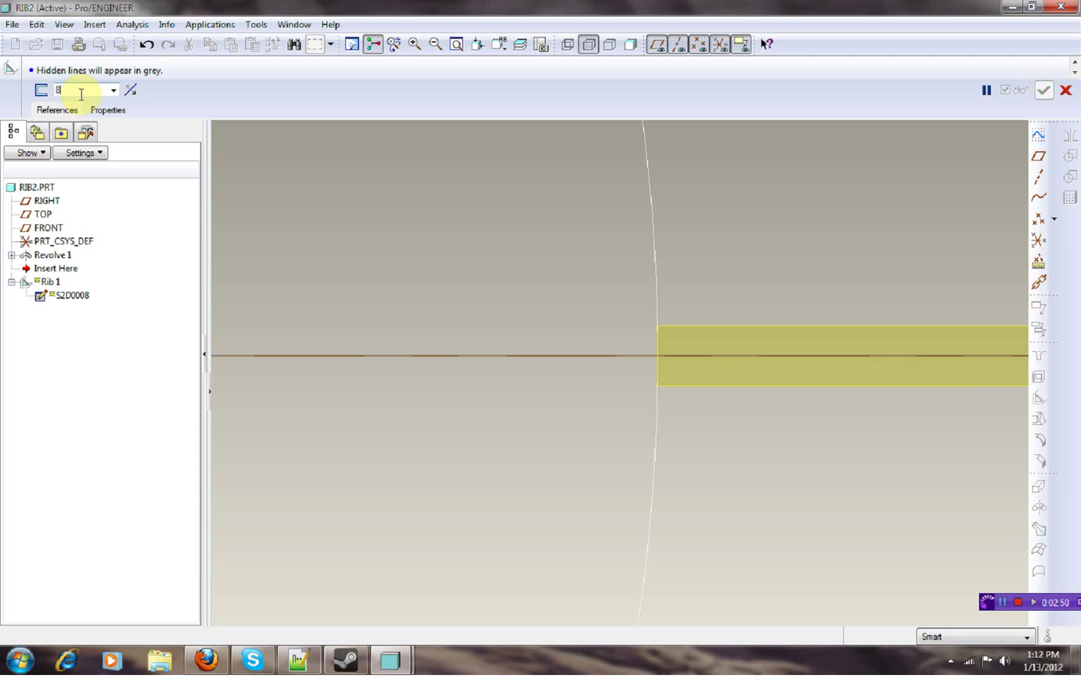
key(Return)
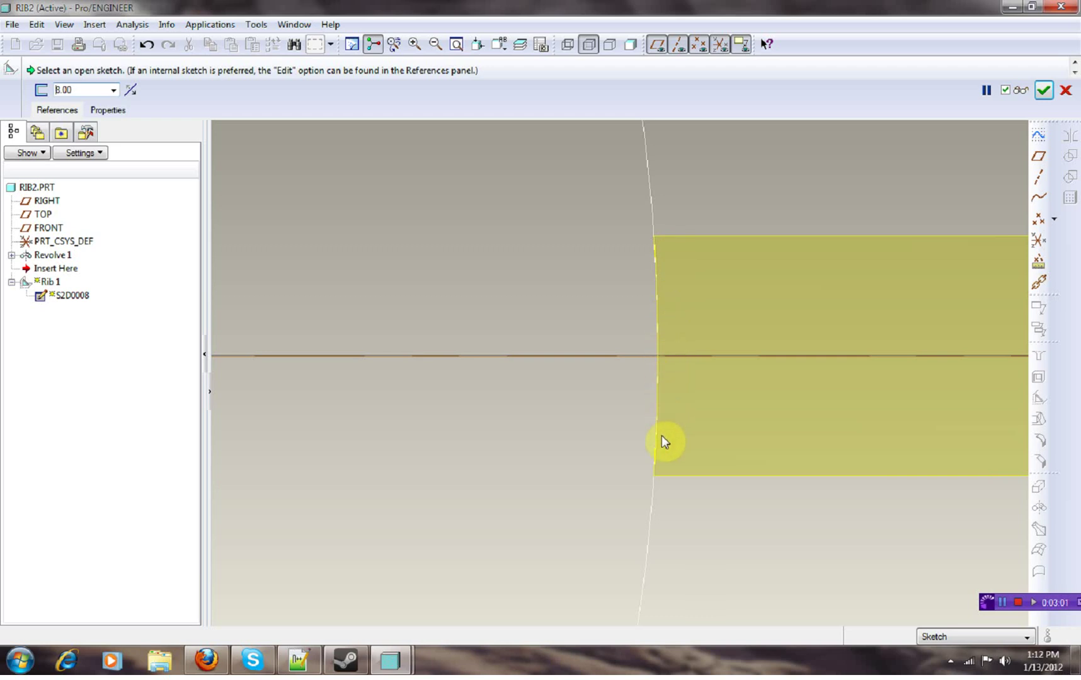
scroll(606, 408, up, 6)
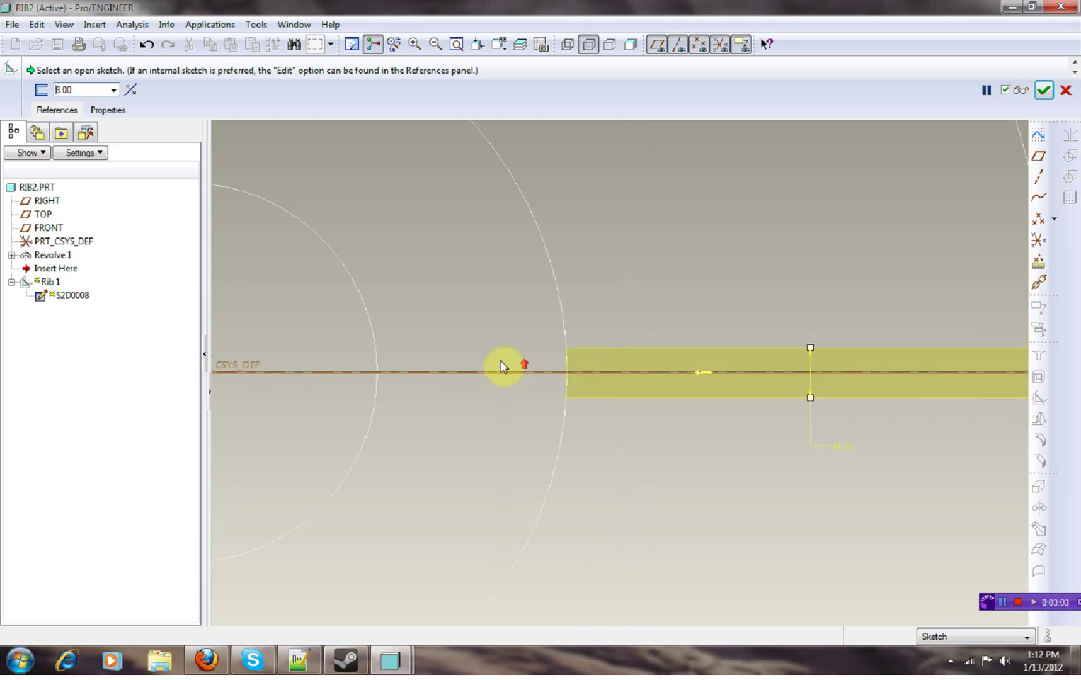
scroll(704, 367, down, 8)
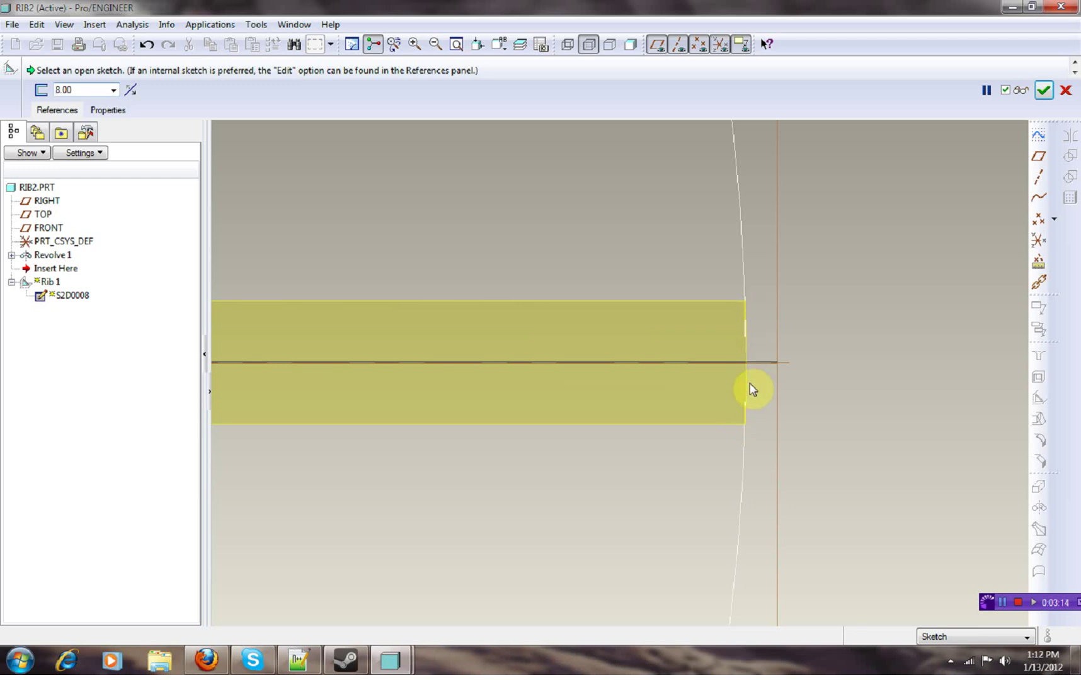
scroll(750, 419, down, 6)
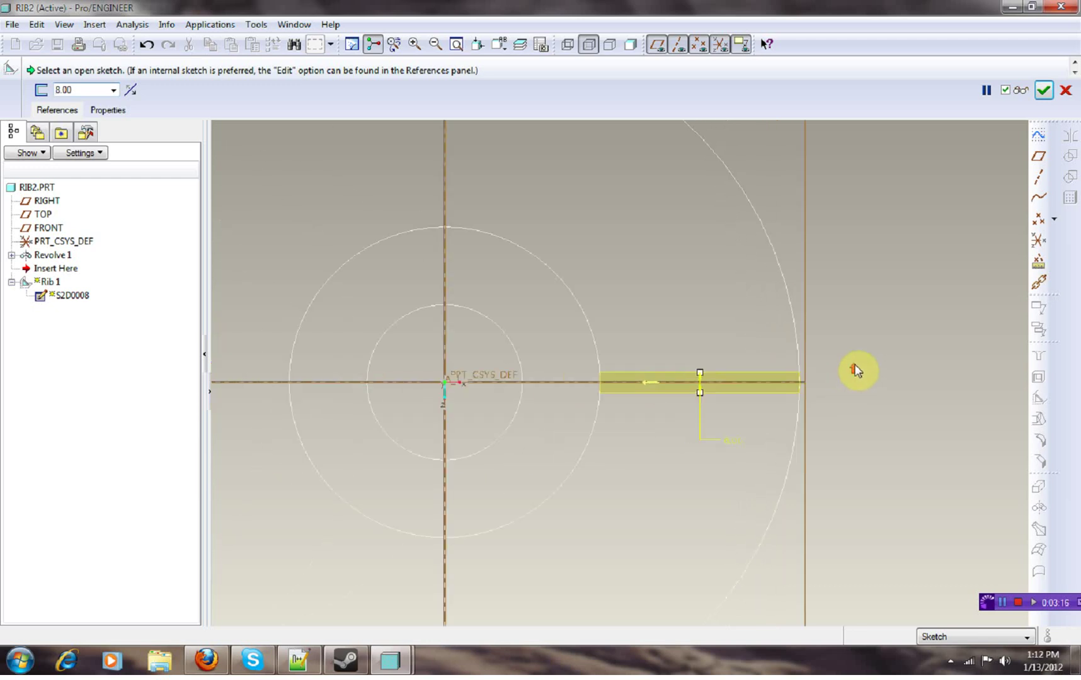
middle_drag(627, 442, 625, 379)
scroll(647, 390, up, 3)
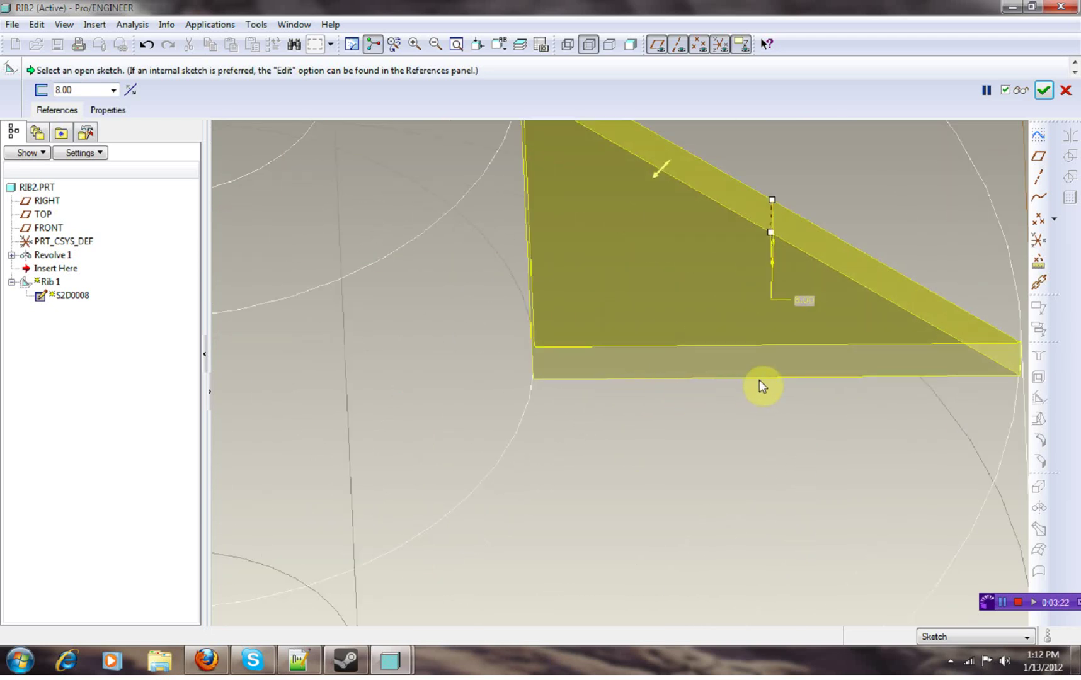
scroll(673, 364, down, 3)
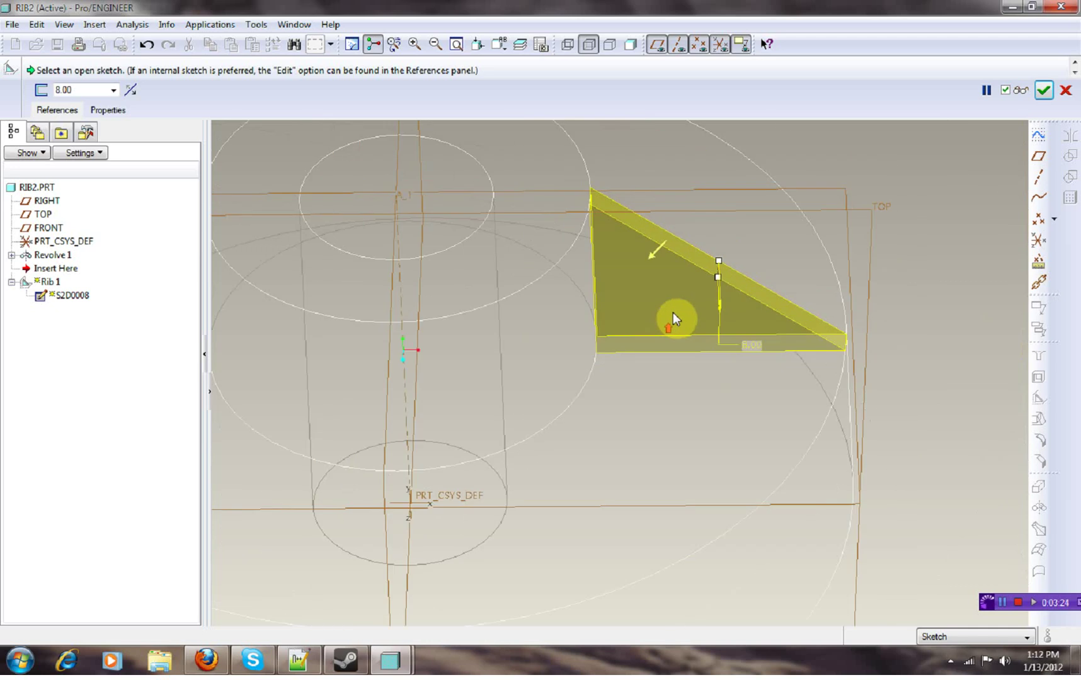
mouse_move(833, 390)
middle_down()
mouse_move(869, 366)
mouse_move(828, 369)
mouse_move(852, 393)
middle_up()
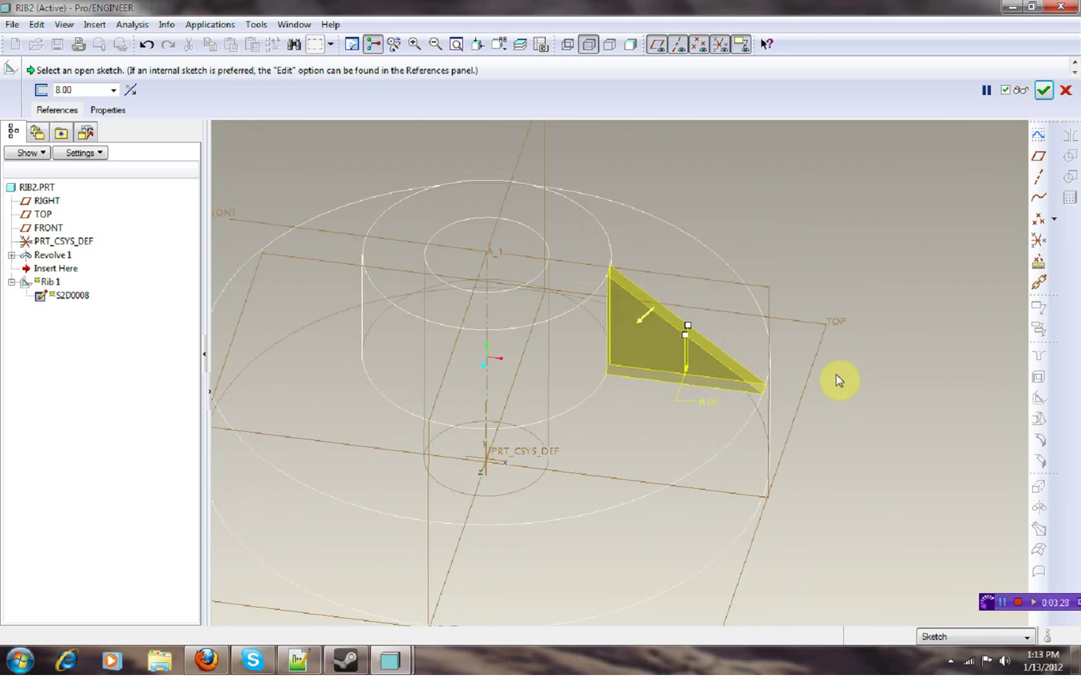
- Complete the rib feature and return the model to shaded display
click(1043, 90)
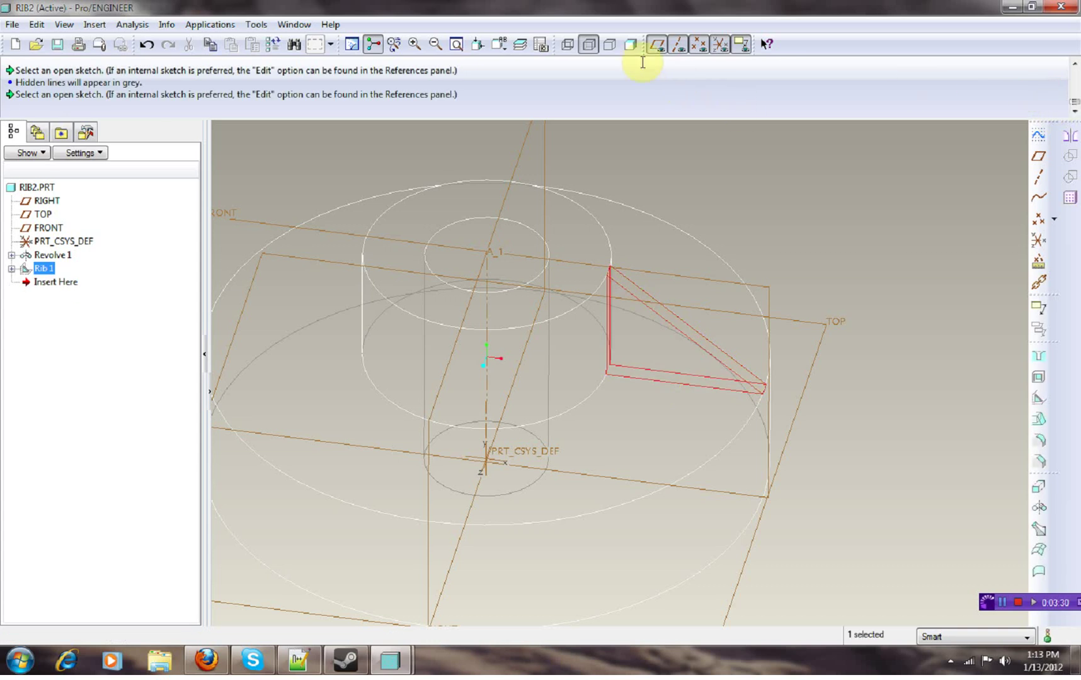
click(630, 44)
middle_drag(865, 309, 877, 278)
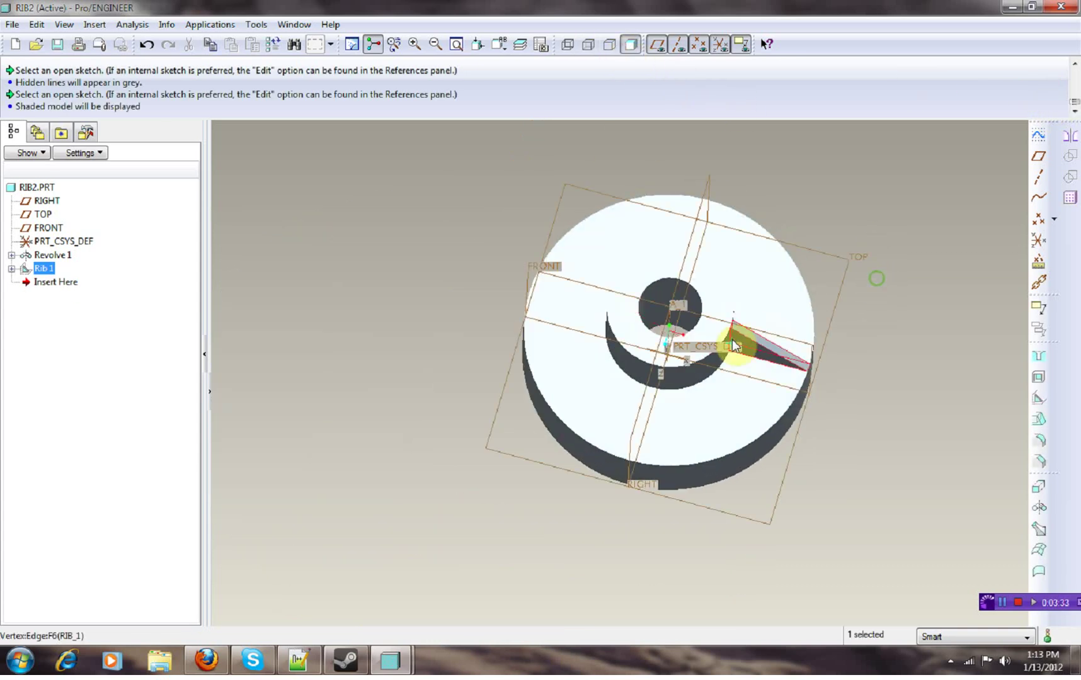
- Create an axis pattern of the rib around the hub's central axis with 8 members spaced 45 degrees apart
click(1071, 198)
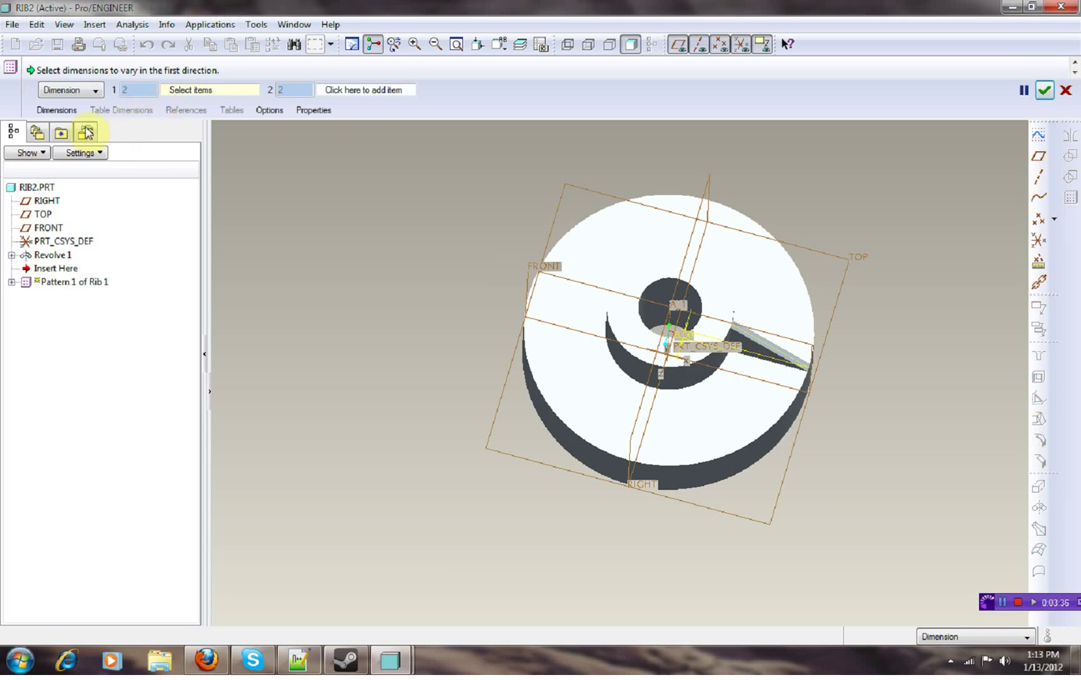
click(94, 90)
click(50, 127)
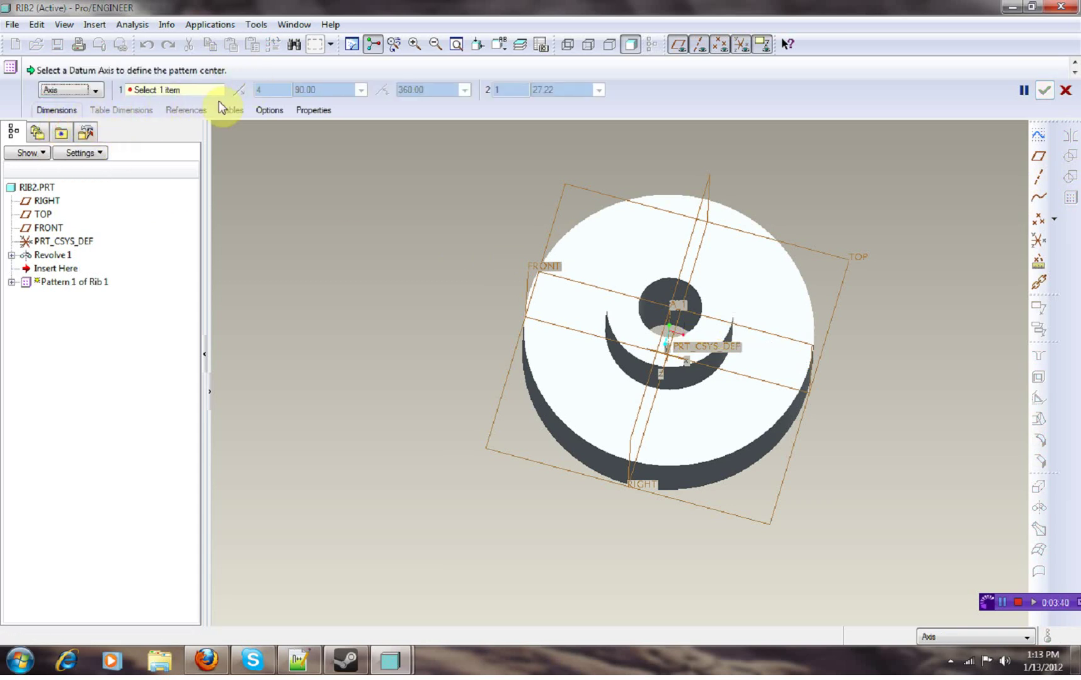
click(165, 91)
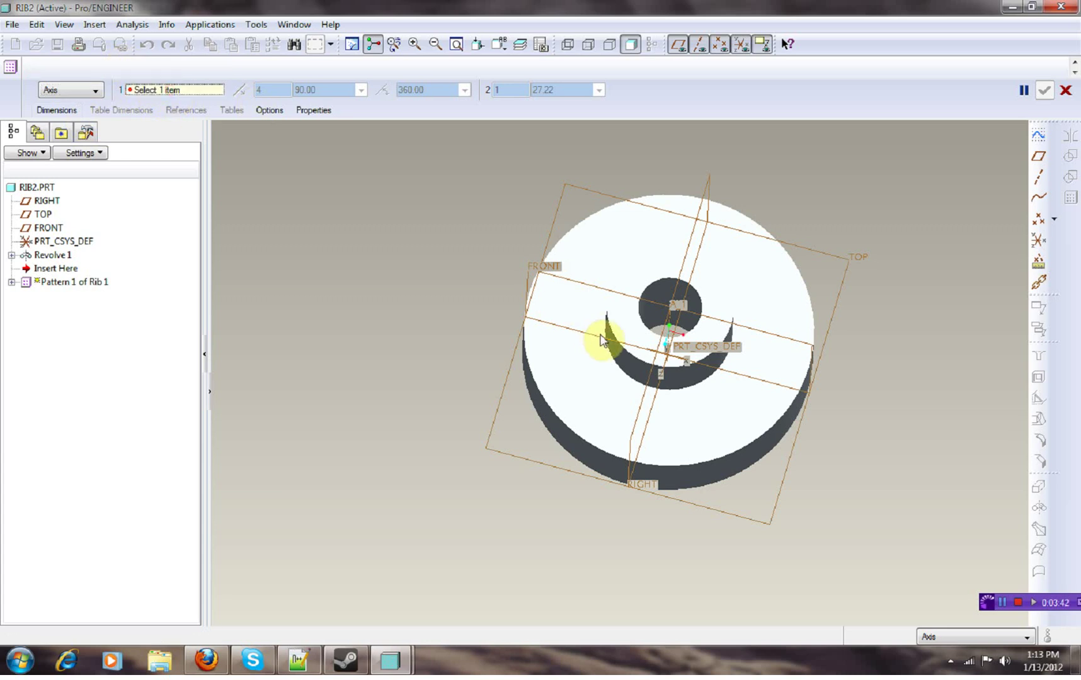
click(668, 318)
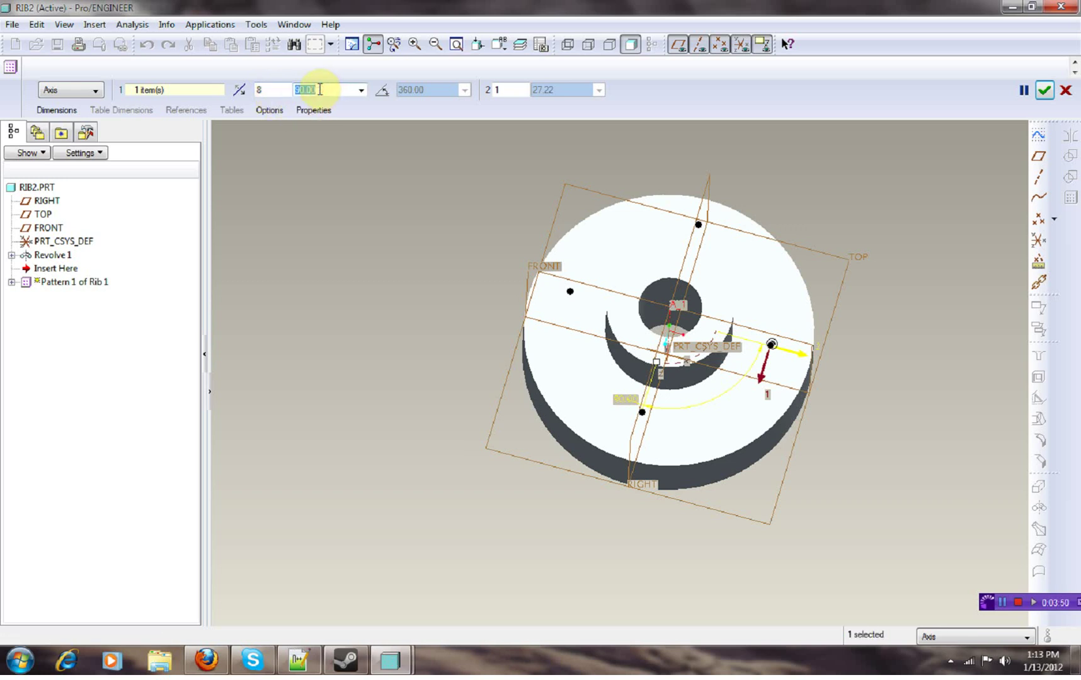
key(Return)
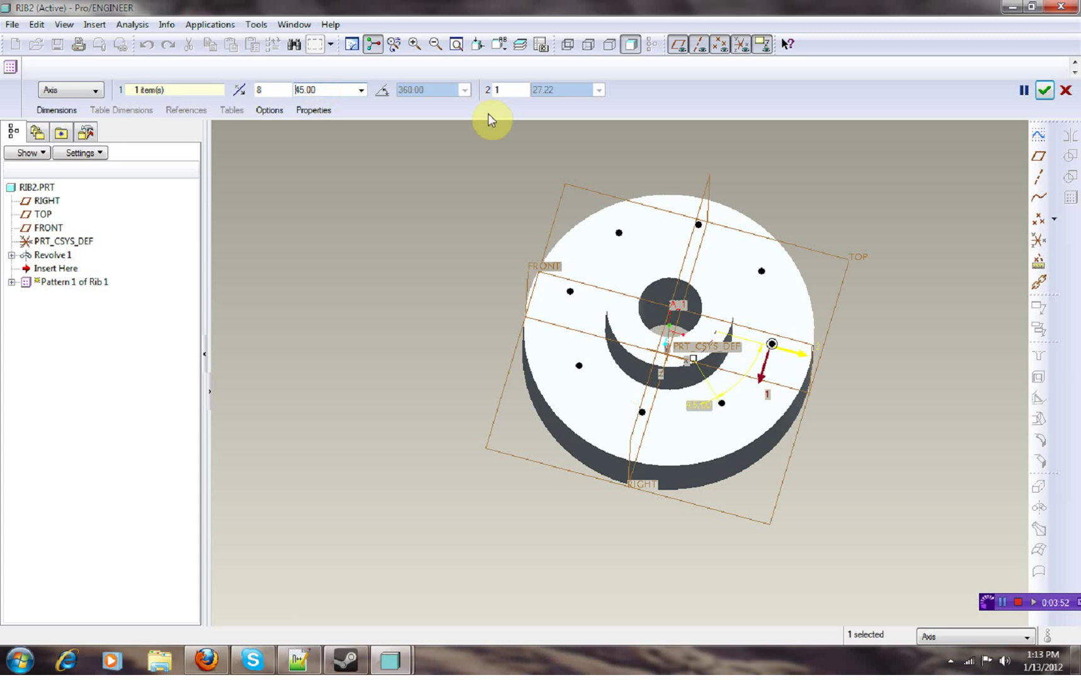
click(1044, 91)
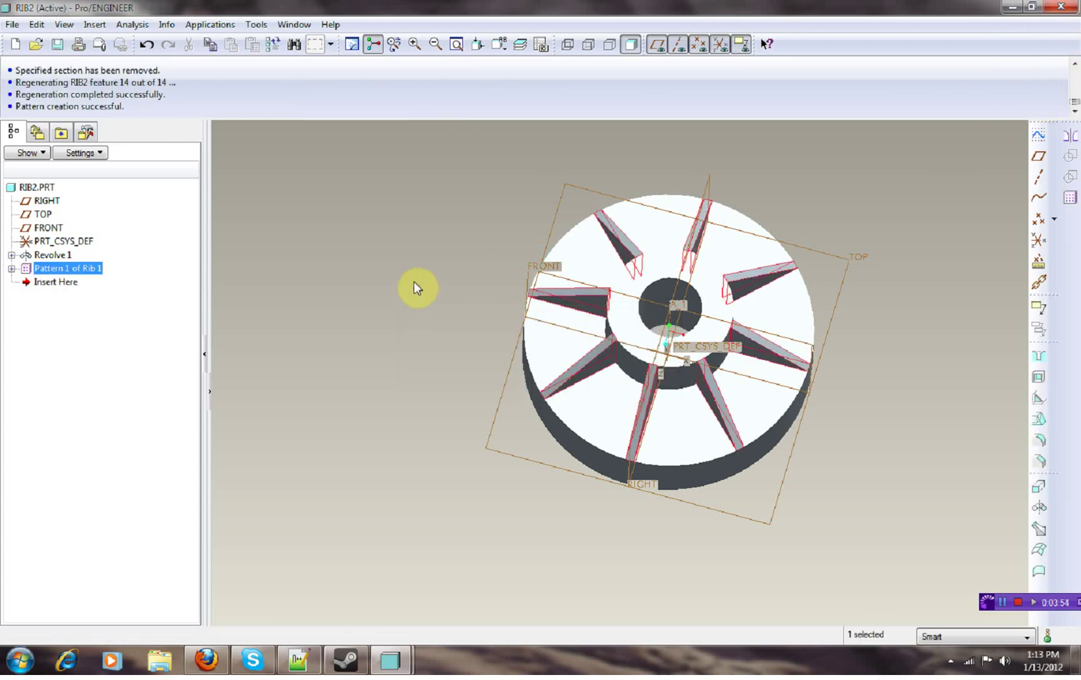
- Hide the datum planes, axes, points, coordinate systems and annotations, and inspect the patterned ribs from several angles
middle_drag(411, 291, 390, 258)
click(658, 45)
click(679, 46)
click(699, 46)
click(722, 44)
click(733, 45)
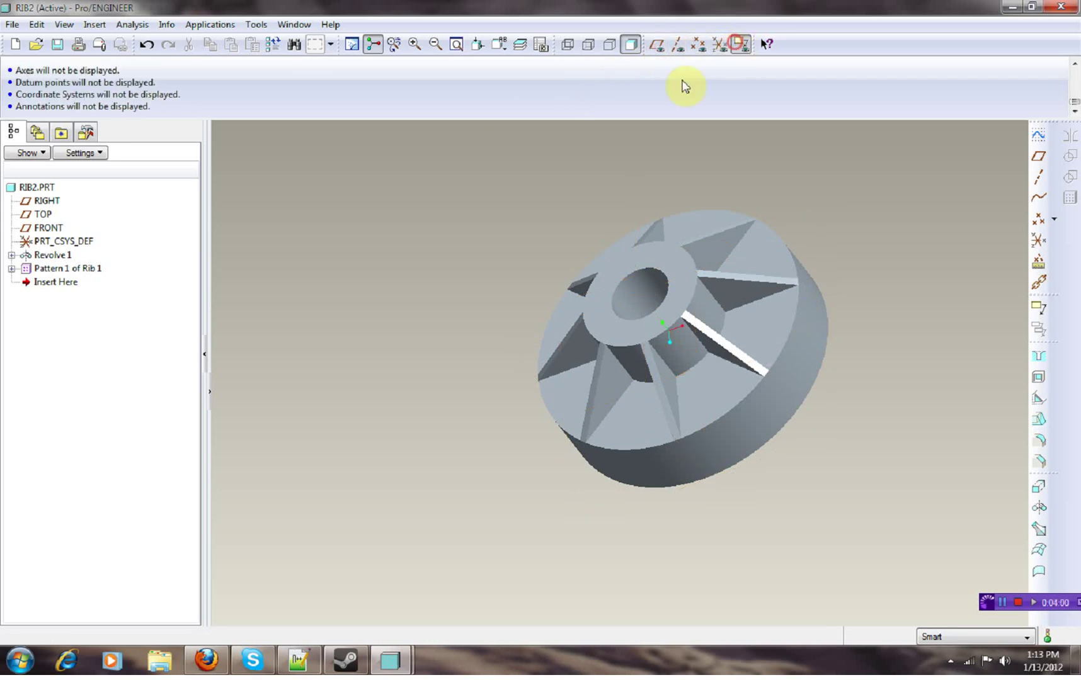
middle_drag(369, 285, 410, 313)
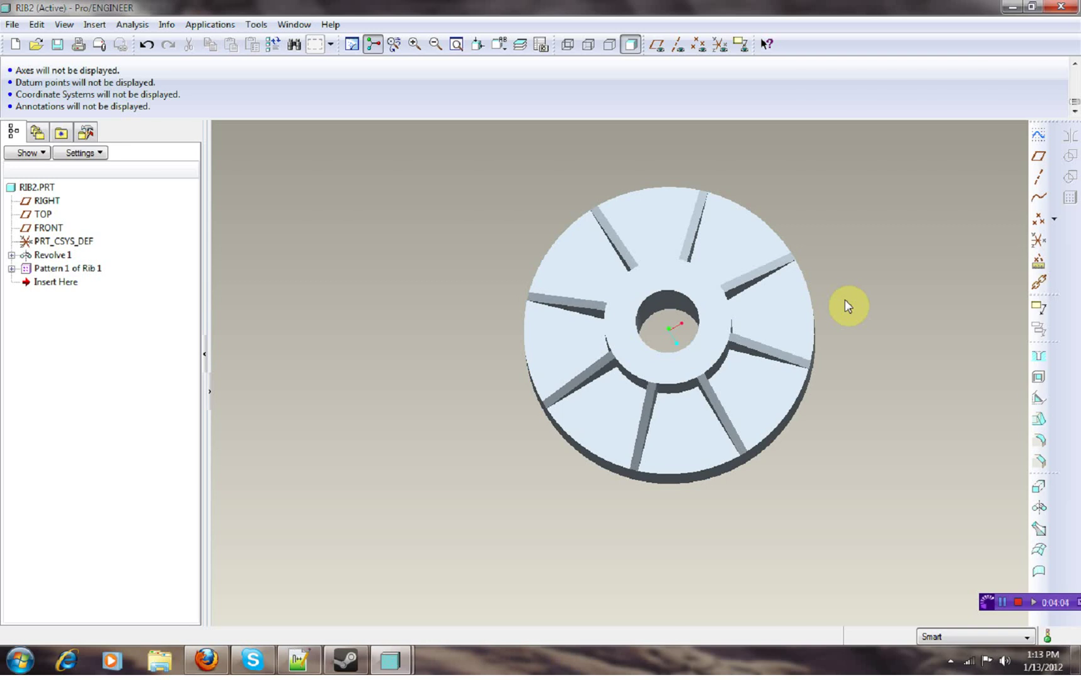
scroll(548, 353, down, 3)
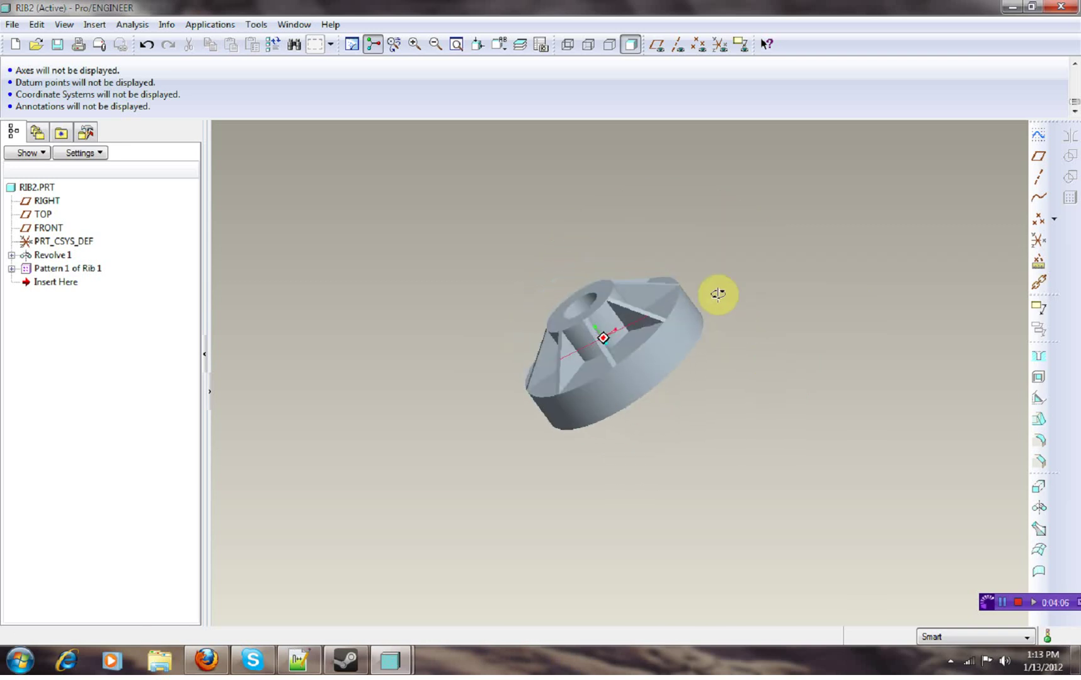